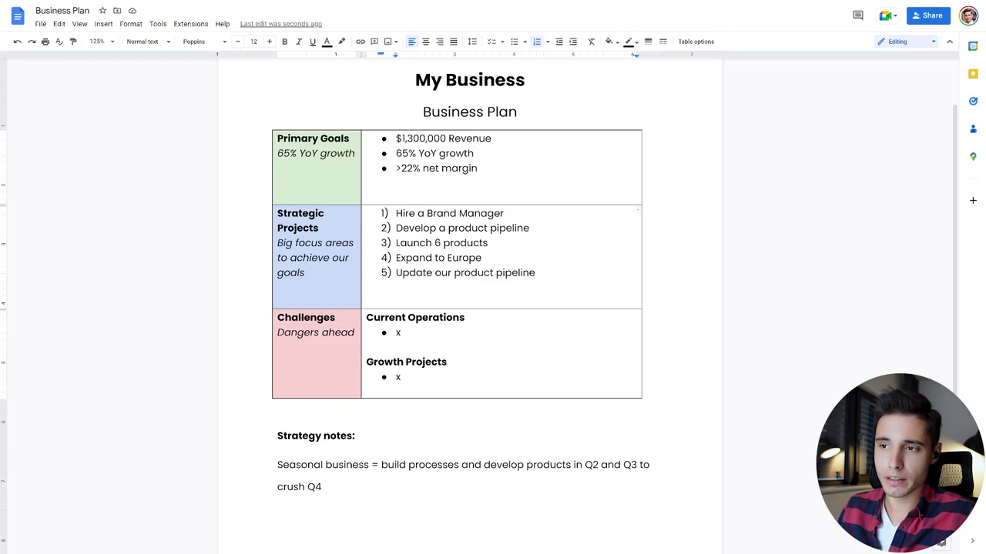
Review the first strategic project, the Challenges placeholder and the seasonal business strategy notes in the business plan.
left_click_drag(395, 213, 507, 214)
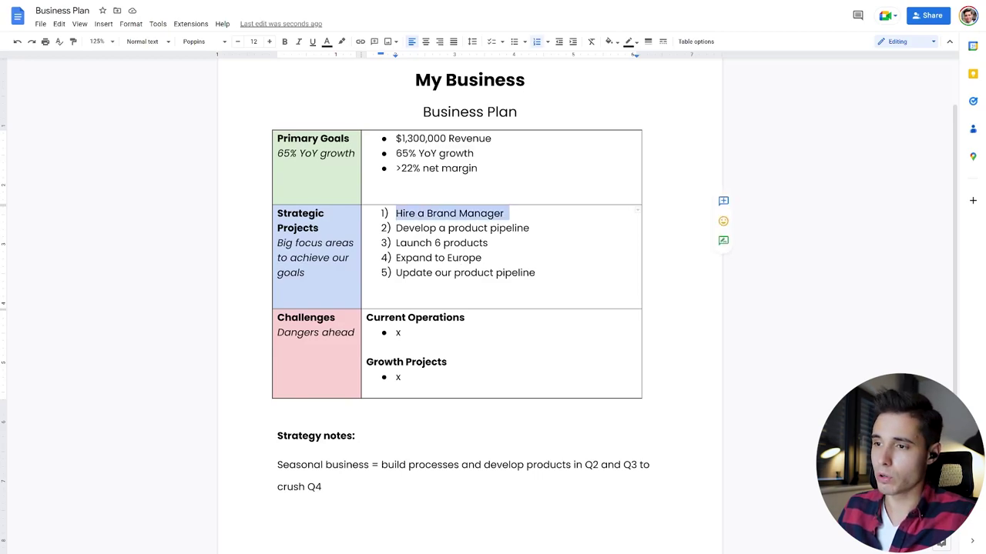
left_click(401, 332)
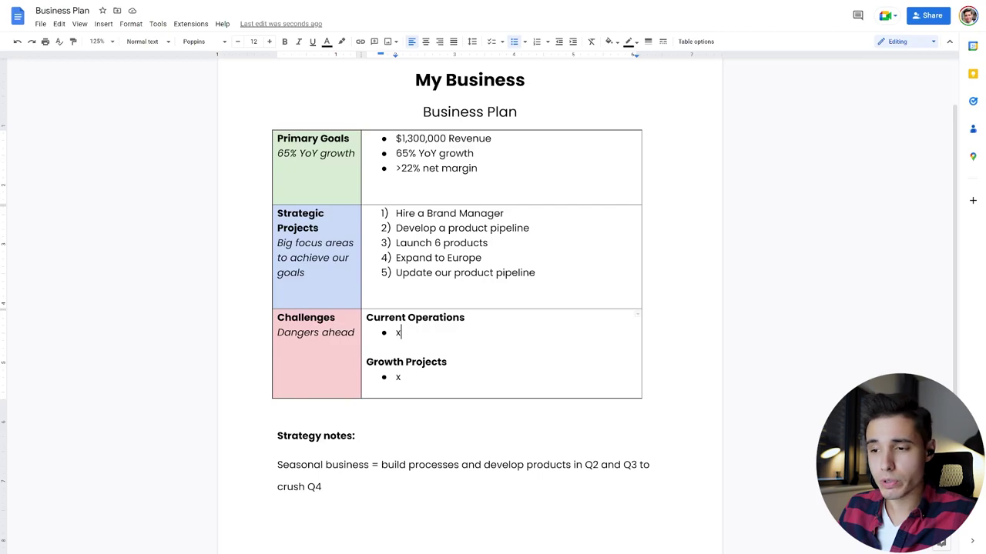
key("shift+Left")
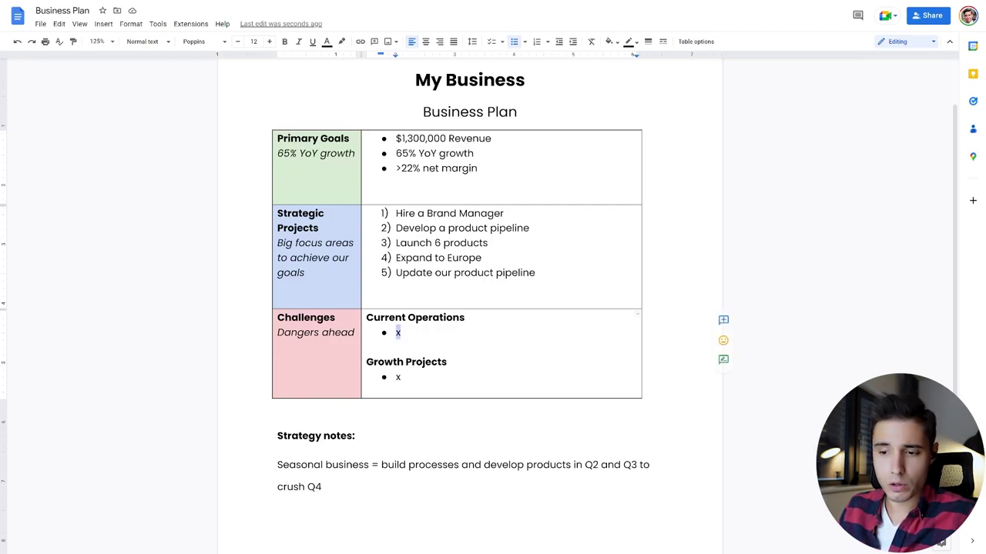
left_click_drag(283, 465, 399, 465)
left_click(405, 465)
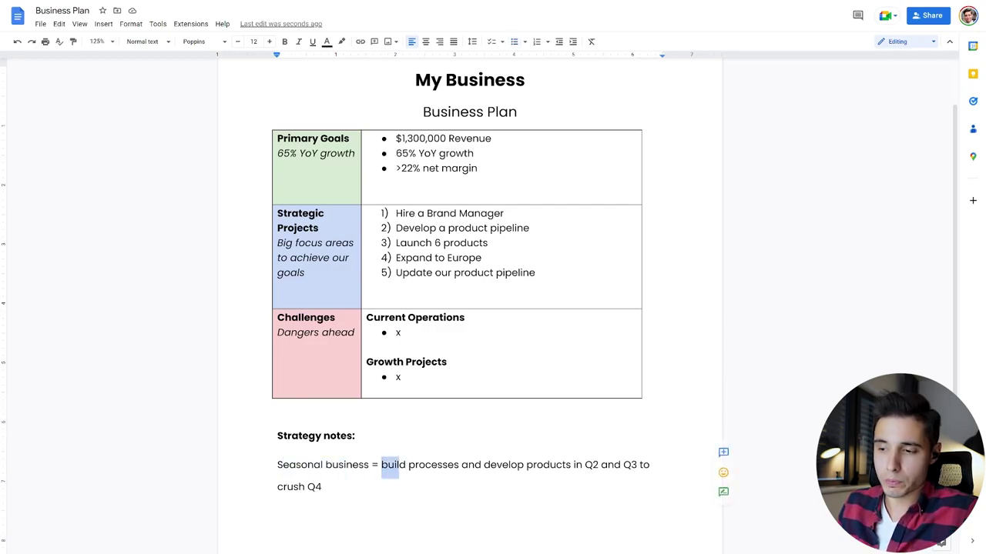
left_click(525, 465)
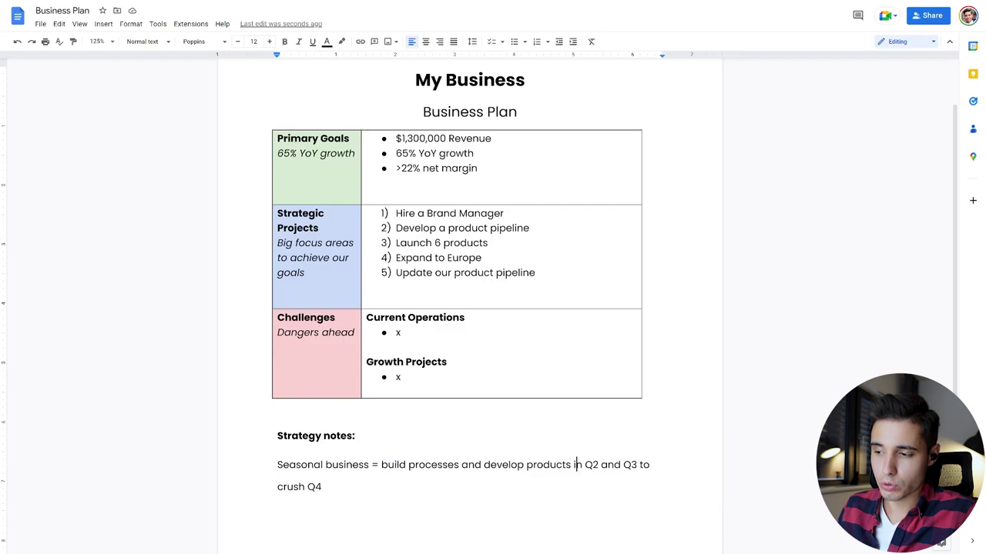
left_click_drag(321, 487, 278, 486)
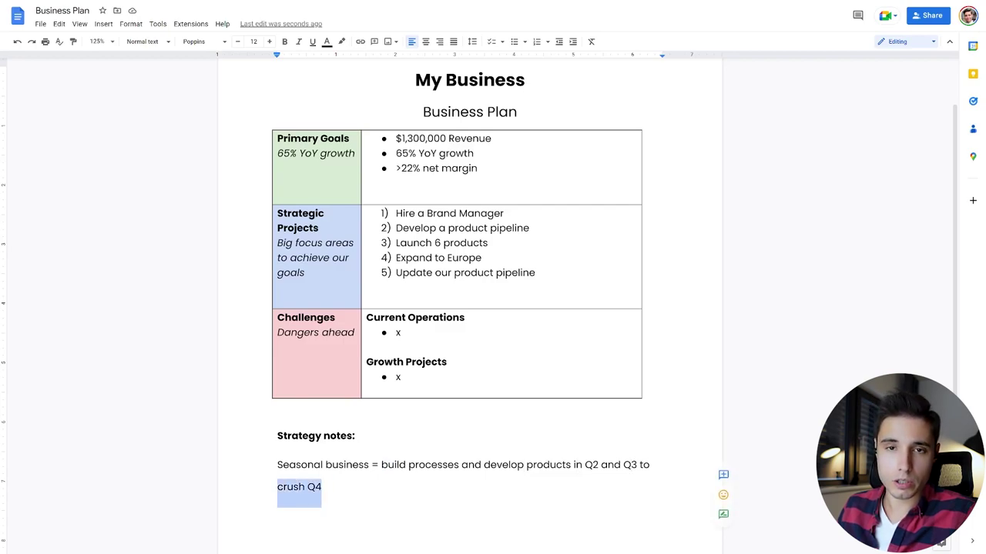
Replace the placeholder bullet under Current Operations in the Challenges row with "Delayed Q4 POs and shipping".
left_click(401, 333)
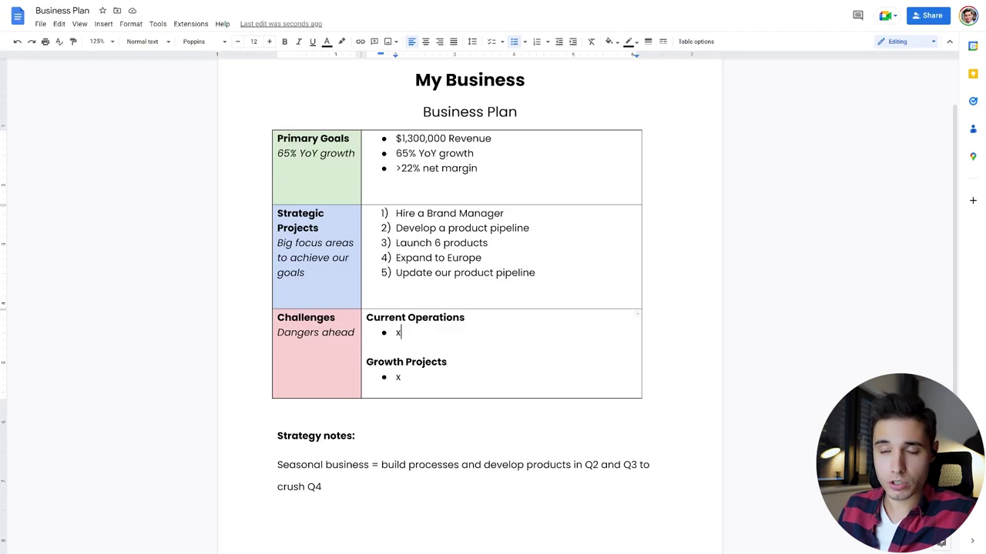
key("BackSpace")
type("Delayed Q4 POs")
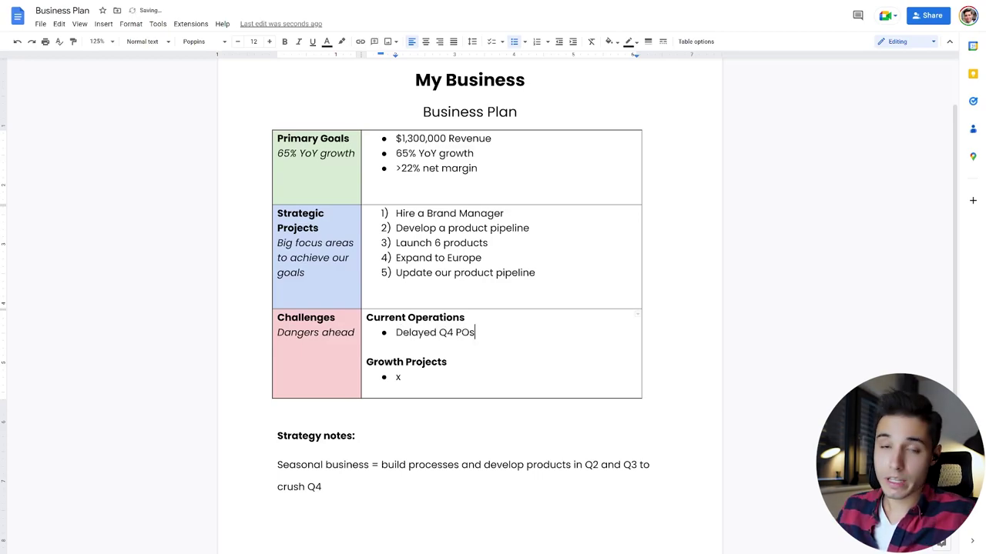
left_click(423, 361)
left_click_drag(440, 333, 462, 332)
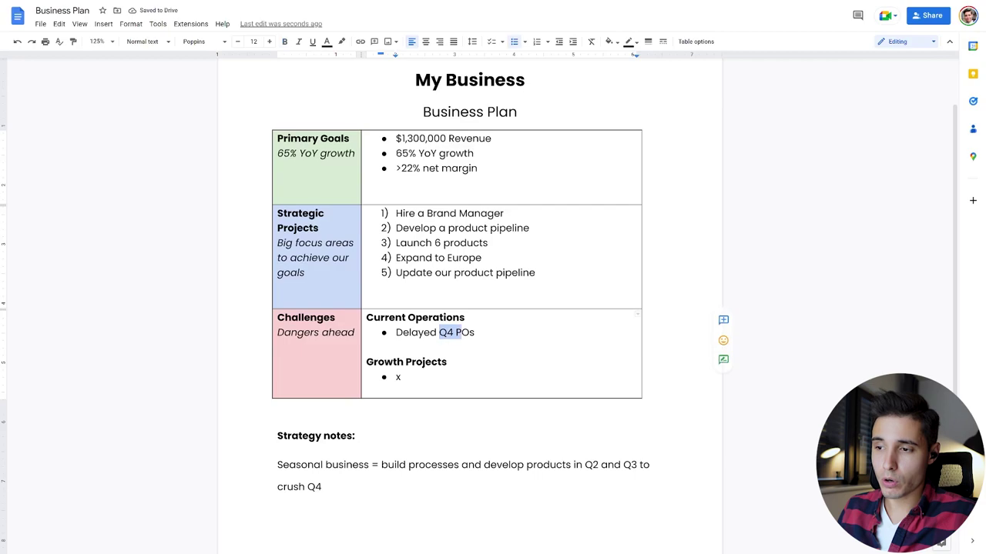
left_click(475, 333)
type("and shipping")
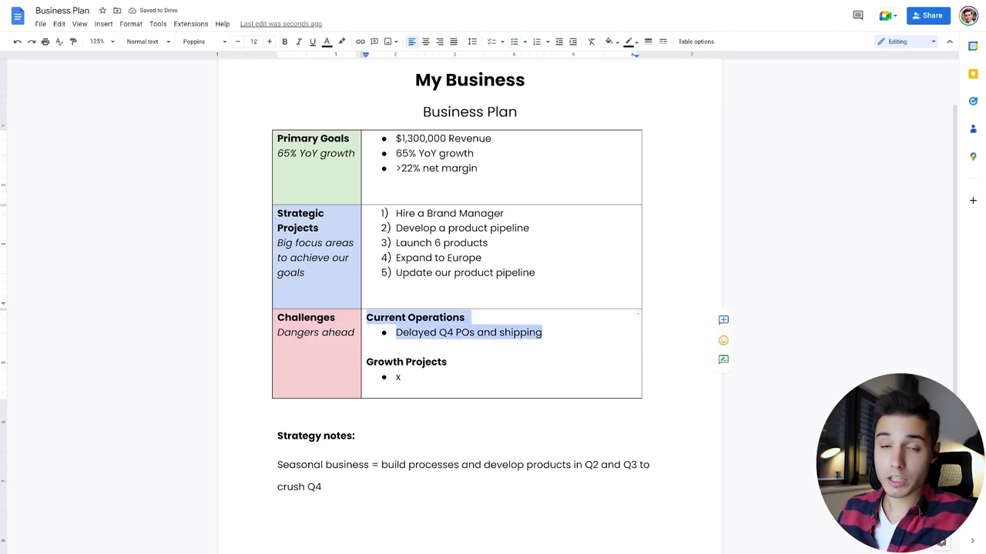
left_click(542, 332)
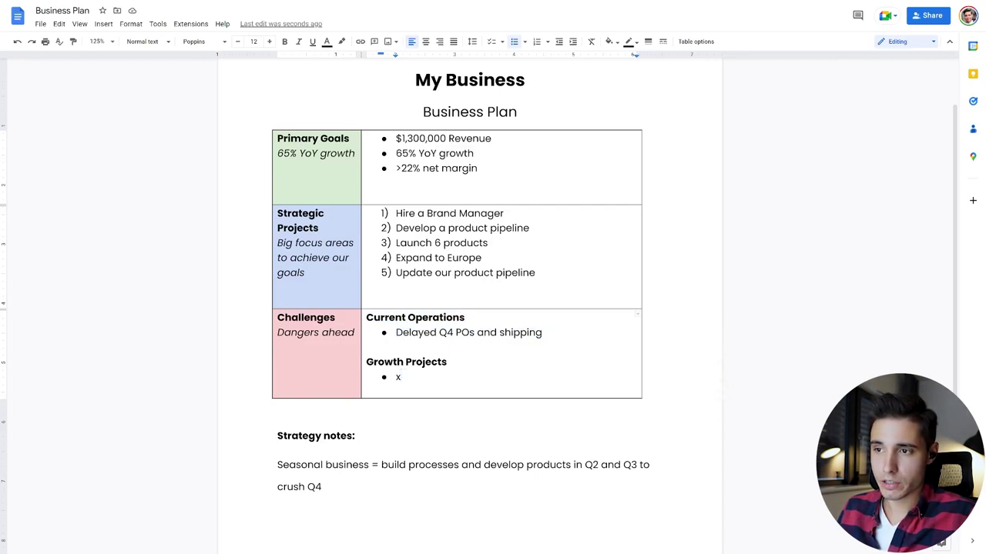
Replace the placeholder bullet under Growth Projects with "Delayed VAT registrations", considering the listed strategic projects.
left_click_drag(395, 213, 543, 273)
left_click(534, 272)
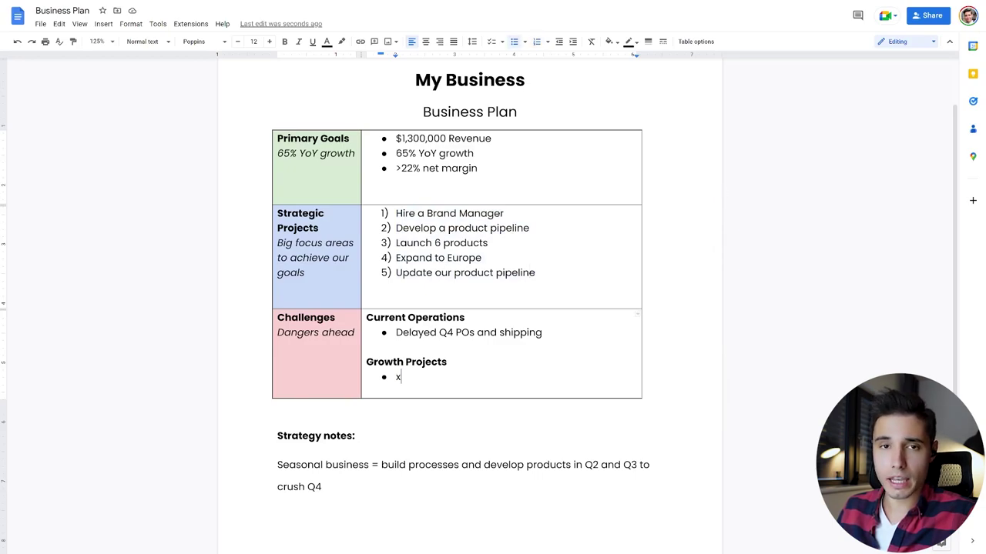
key("shift+Left")
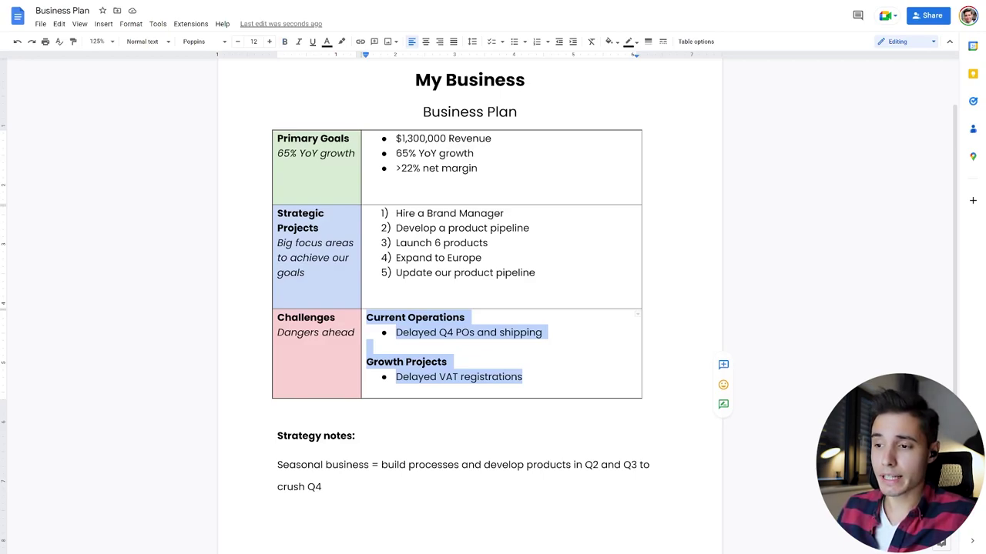
left_click(450, 362)
left_click_drag(526, 378, 411, 332)
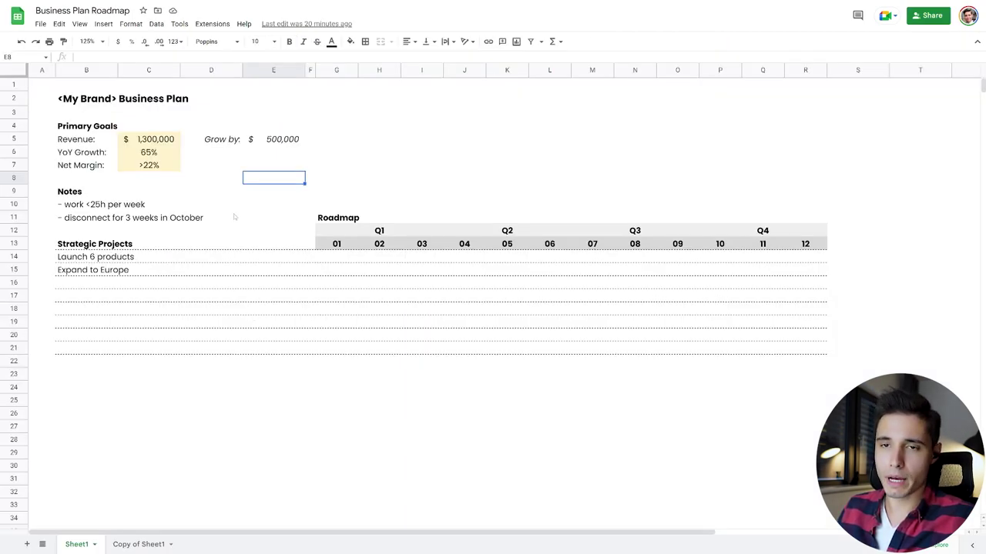
In the Business Plan Roadmap spreadsheet, review the primary goals for revenue, YoY growth and net margin, plus the grow-by amount.
left_click(236, 218)
left_click(162, 143)
left_click(162, 152)
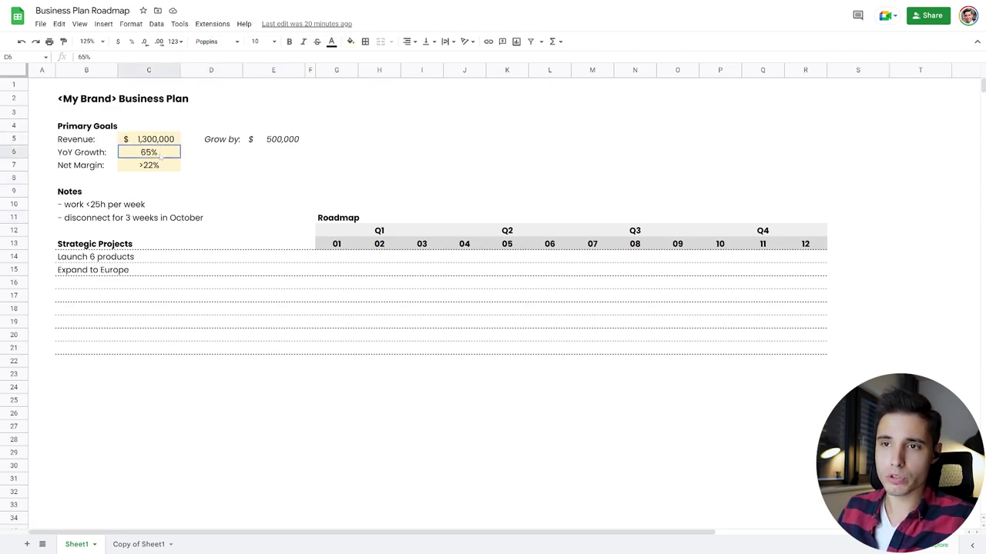
left_click(169, 165)
left_click(266, 139)
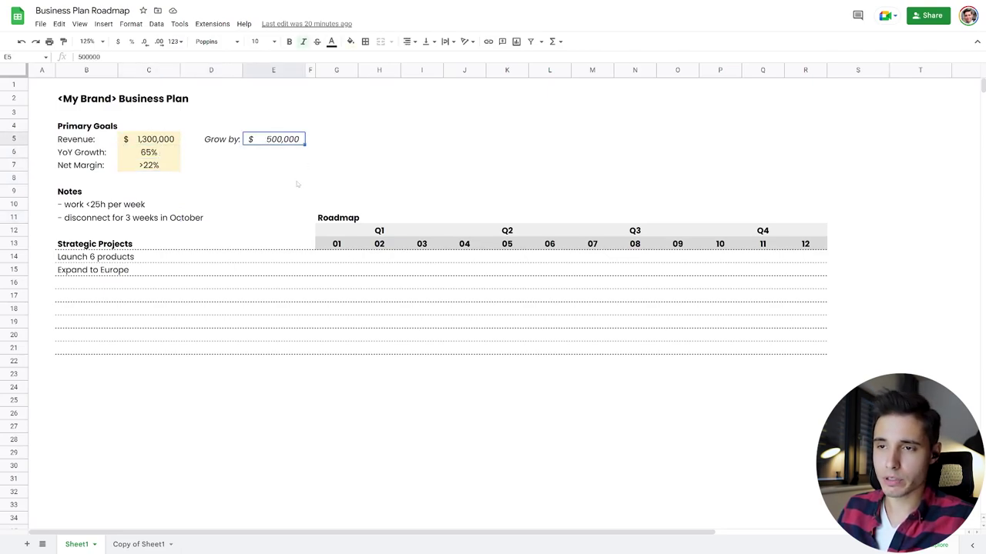
left_click(269, 201)
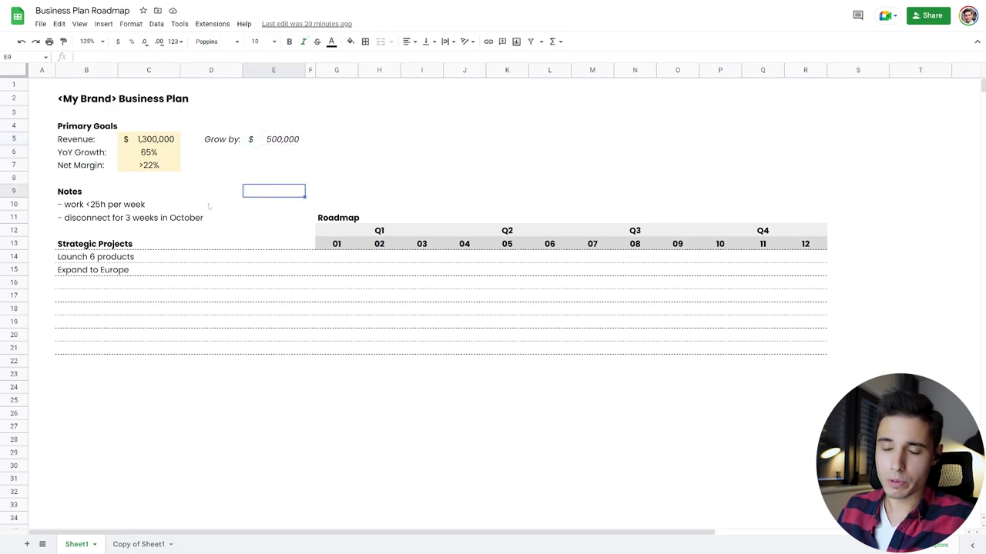
Read the two entries under Notes about weekly working hours and the October break.
left_click(83, 206)
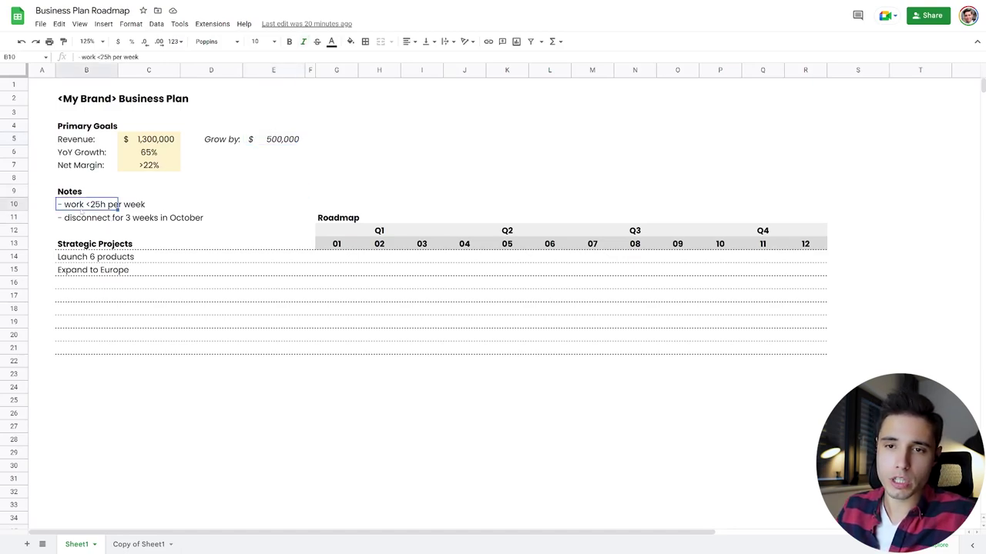
left_click(169, 218)
left_click(170, 207)
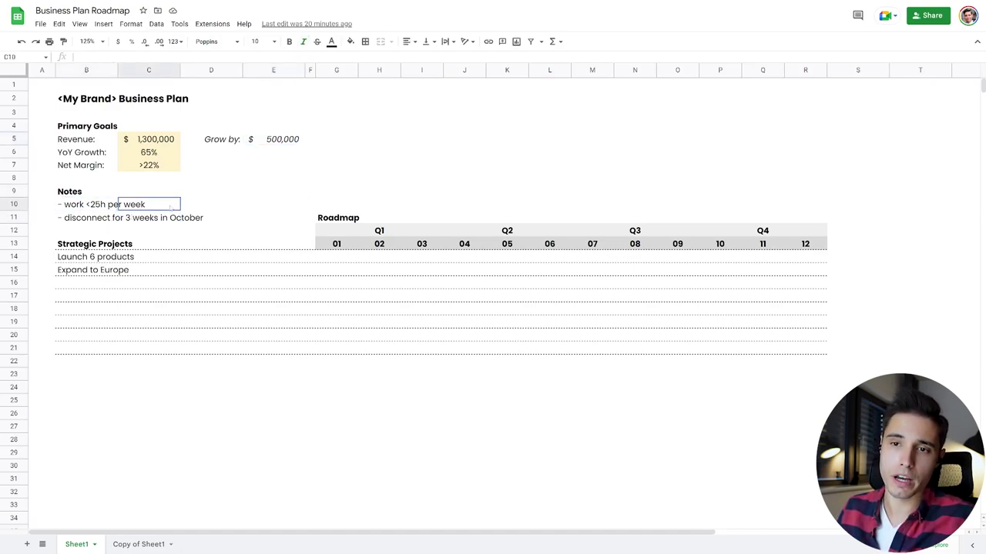
left_click(80, 207)
left_click(73, 223)
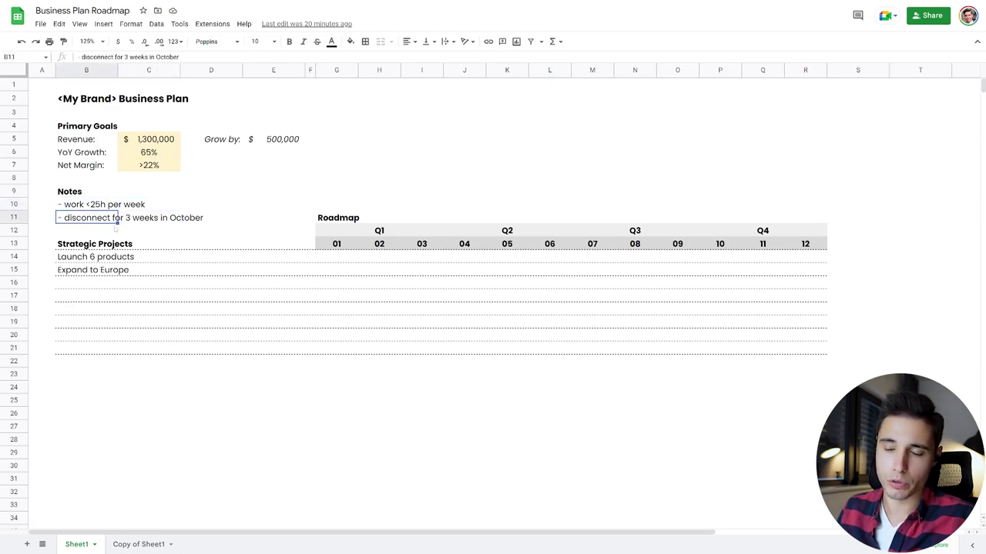
left_click(230, 218)
Examine the Strategic Projects list and its empty rows, focusing on Launch 6 products and Expand to Europe.
left_click(216, 270)
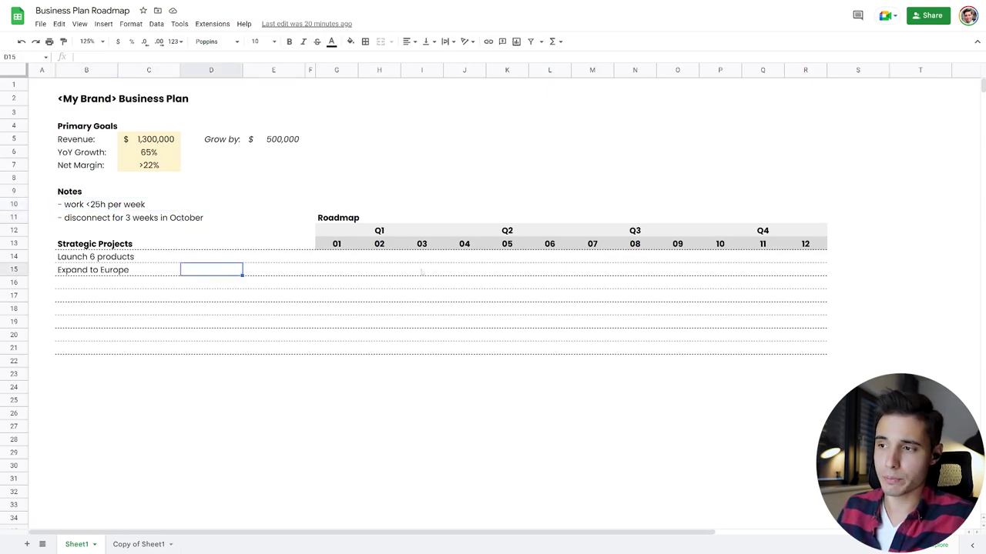
left_click_drag(689, 255, 673, 300)
left_click(515, 327)
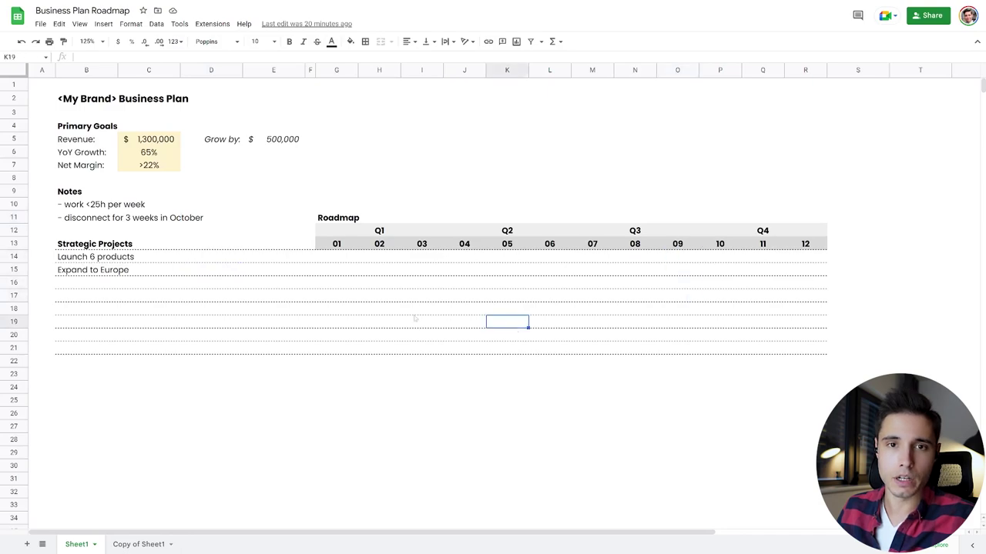
left_click(285, 323)
left_click(186, 324)
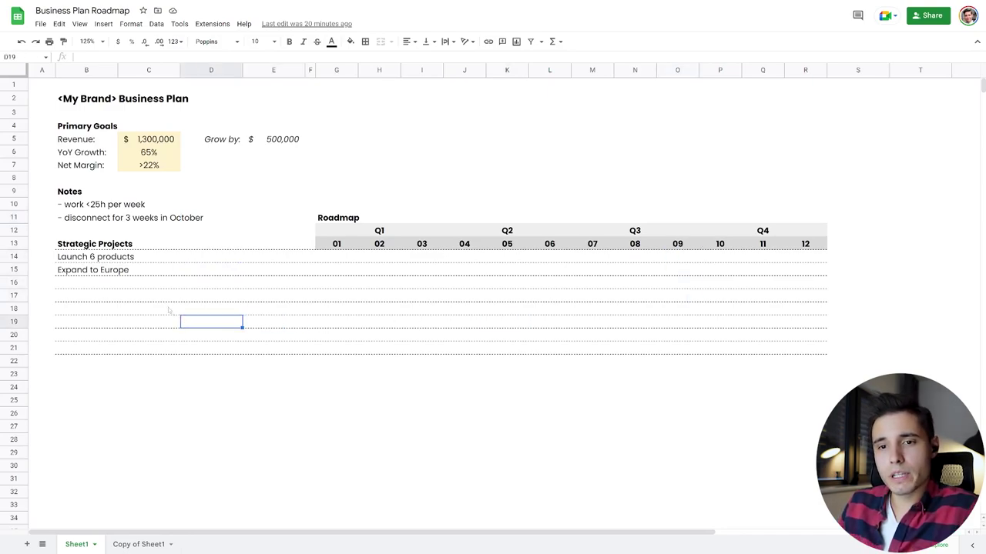
left_click(114, 295)
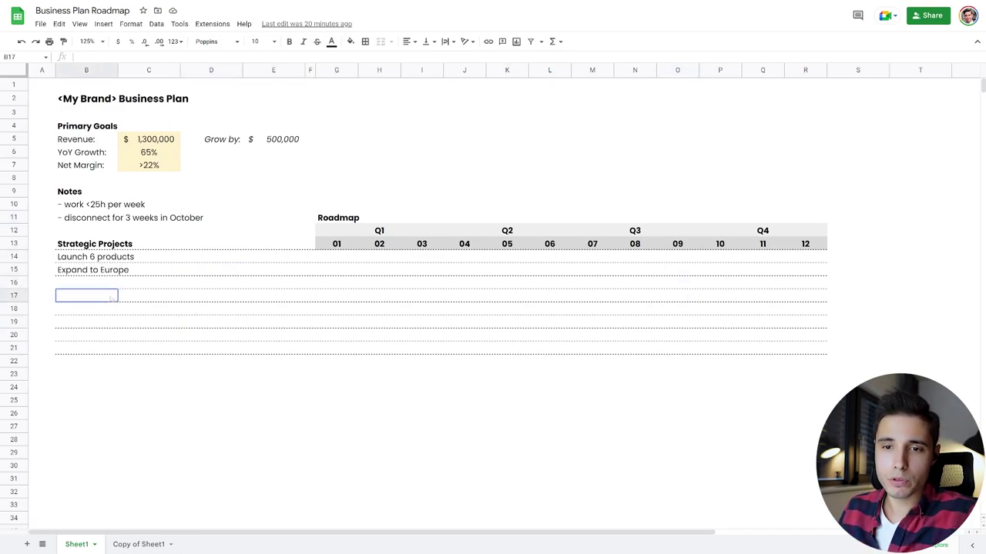
left_click(83, 259)
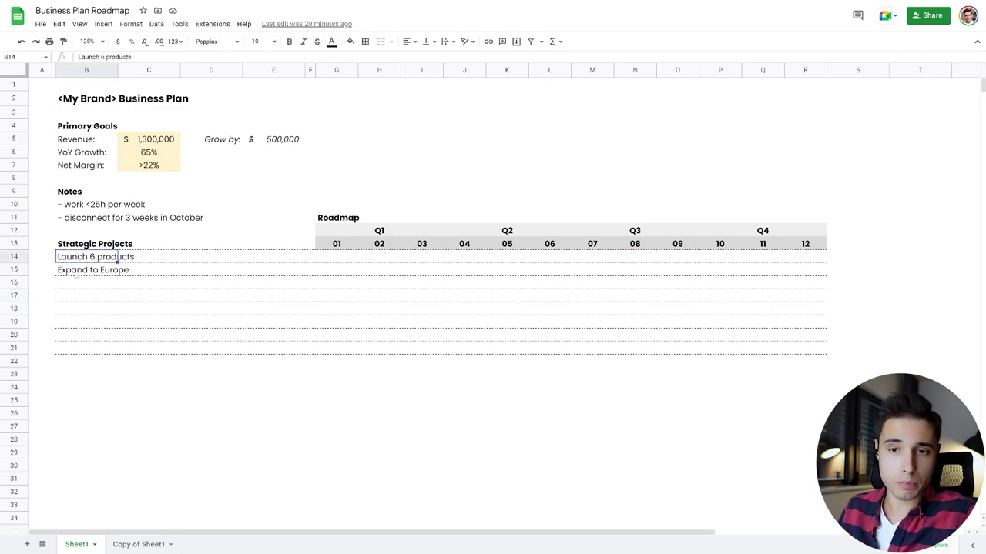
left_click(79, 274)
left_click(91, 257)
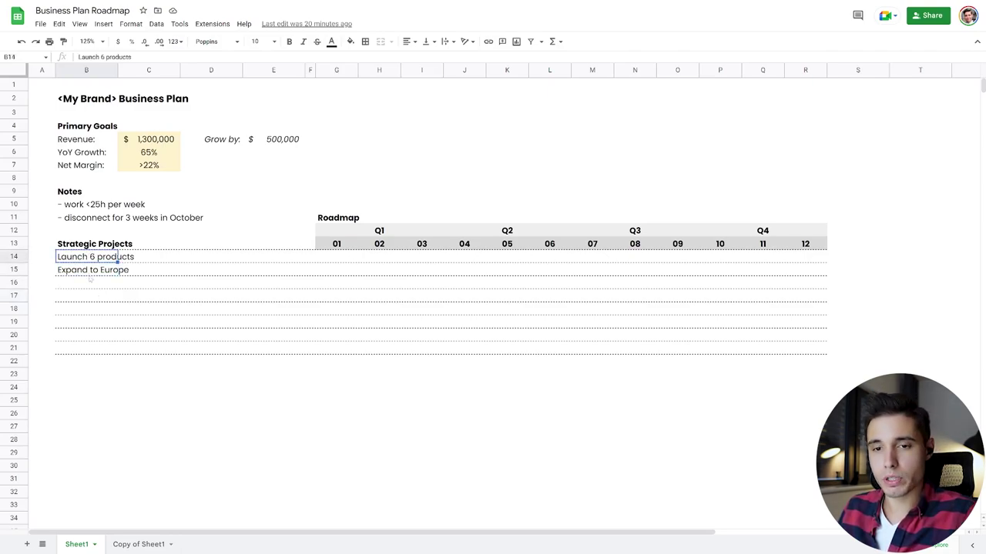
left_click(91, 271)
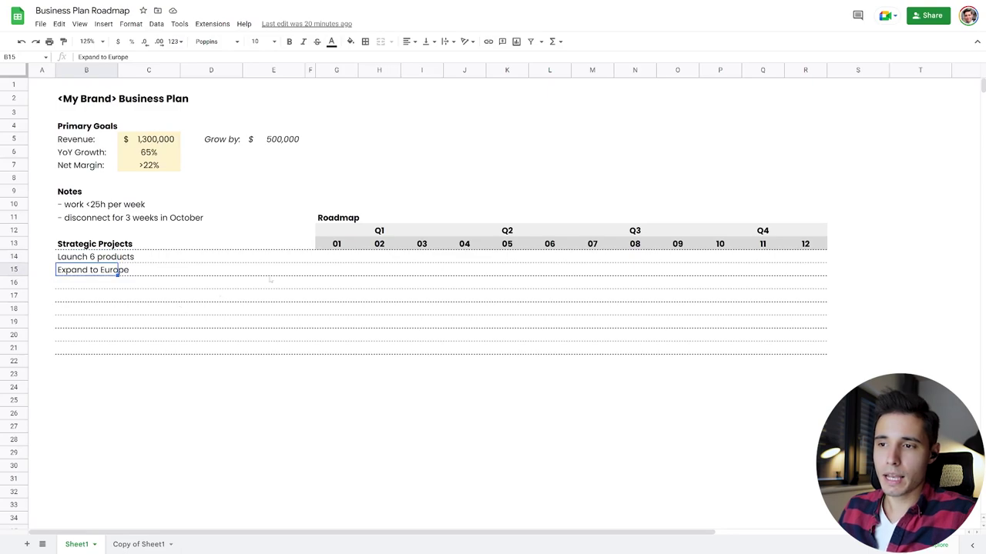
Examine the roadmap's quarters and months against the project rows, comparing Q4 with Q1 to Q3.
left_click_drag(326, 229, 774, 262)
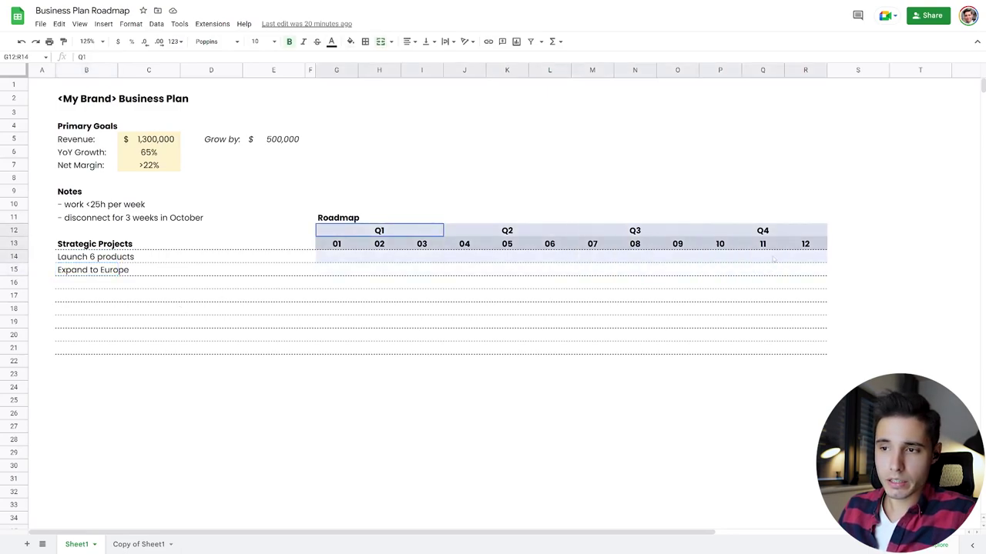
left_click(560, 299)
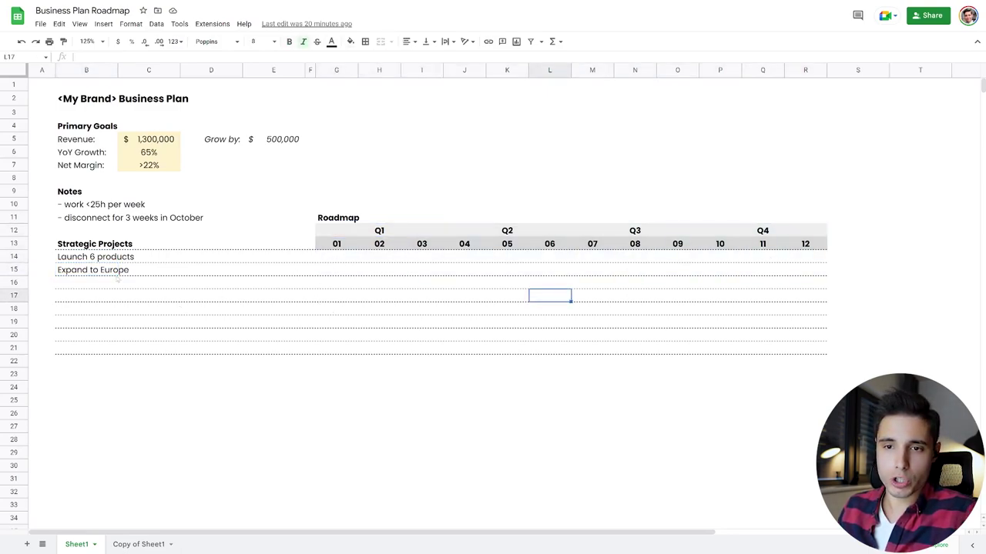
left_click(102, 259)
left_click(381, 259)
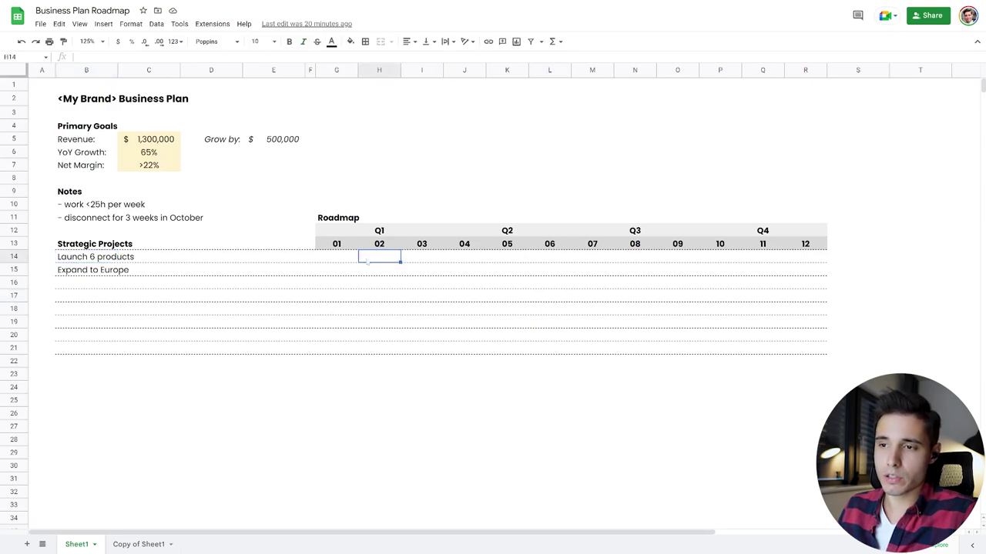
left_click_drag(333, 259, 825, 259)
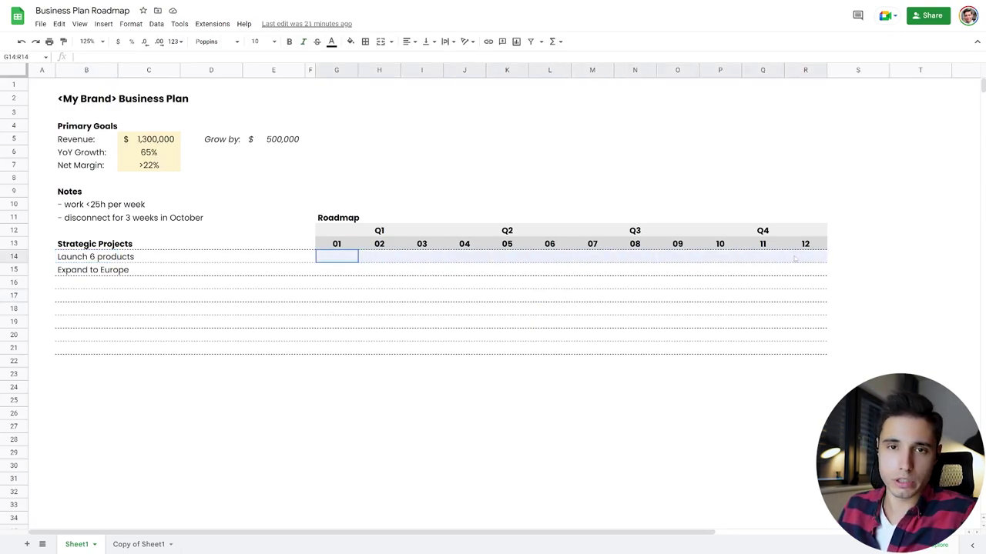
left_click(498, 297)
left_click(483, 284)
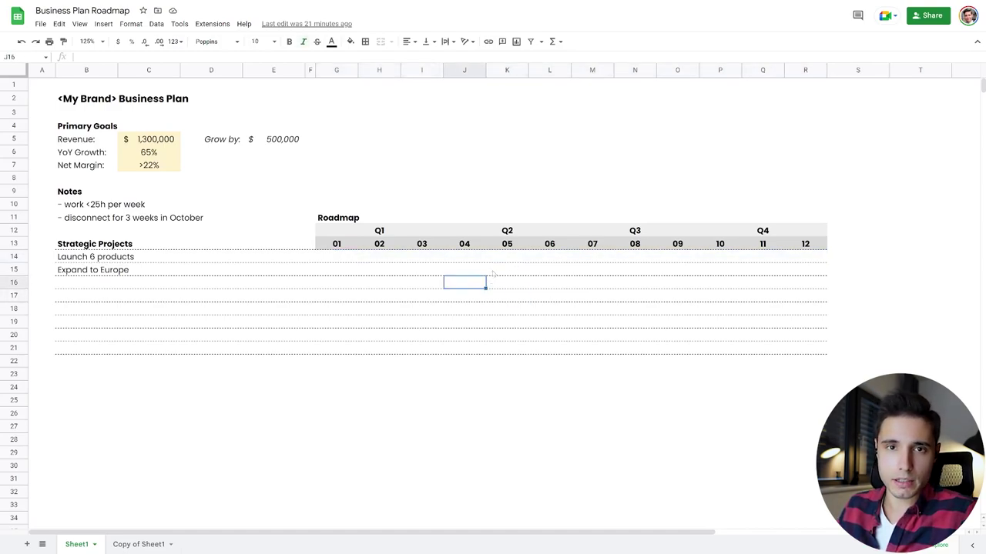
left_click(586, 284)
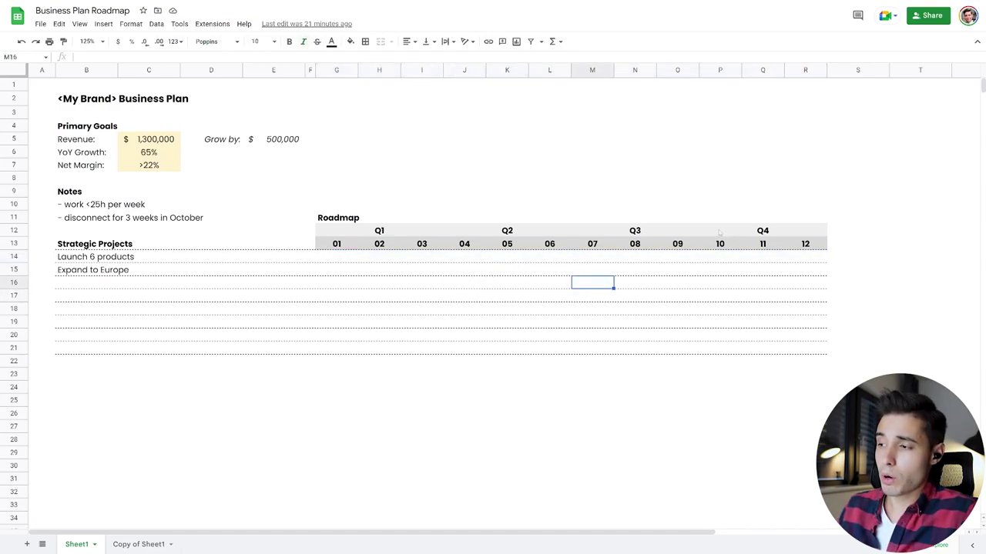
left_click_drag(722, 233, 740, 270)
left_click(718, 284)
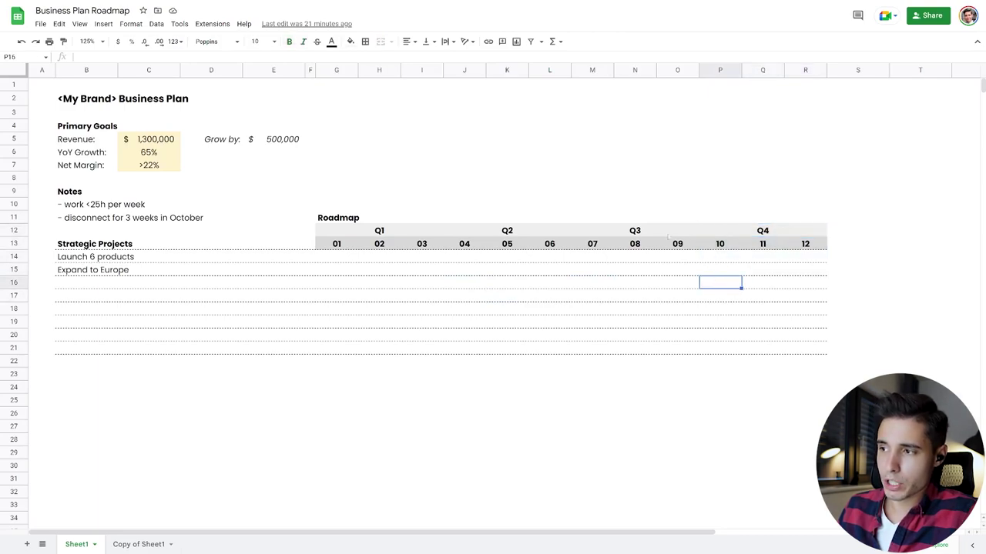
left_click_drag(668, 237, 337, 271)
left_click(612, 300)
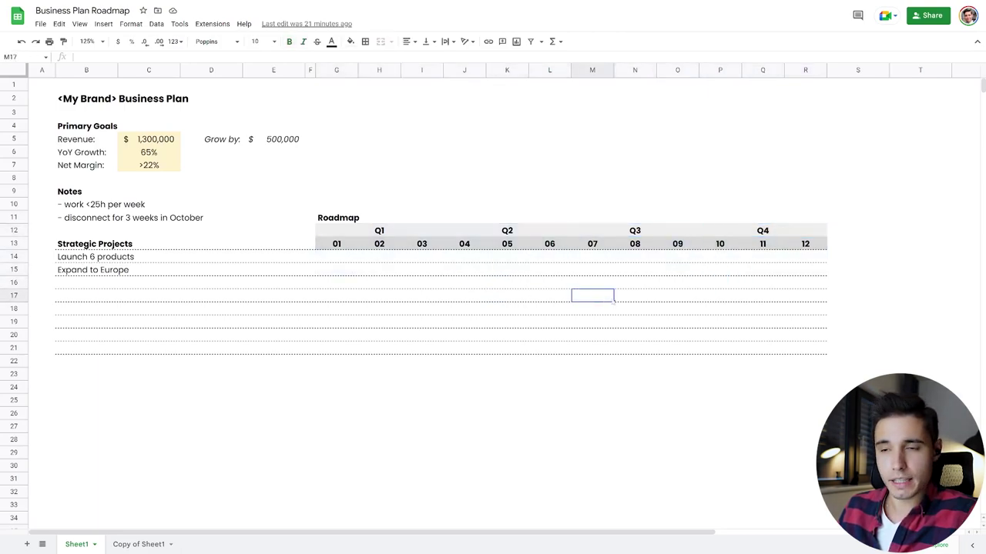
Examine the roadmap's Q4 months 10 to 12 for the Launch 6 products and Expand to Europe rows.
left_click(681, 258)
left_click(720, 257)
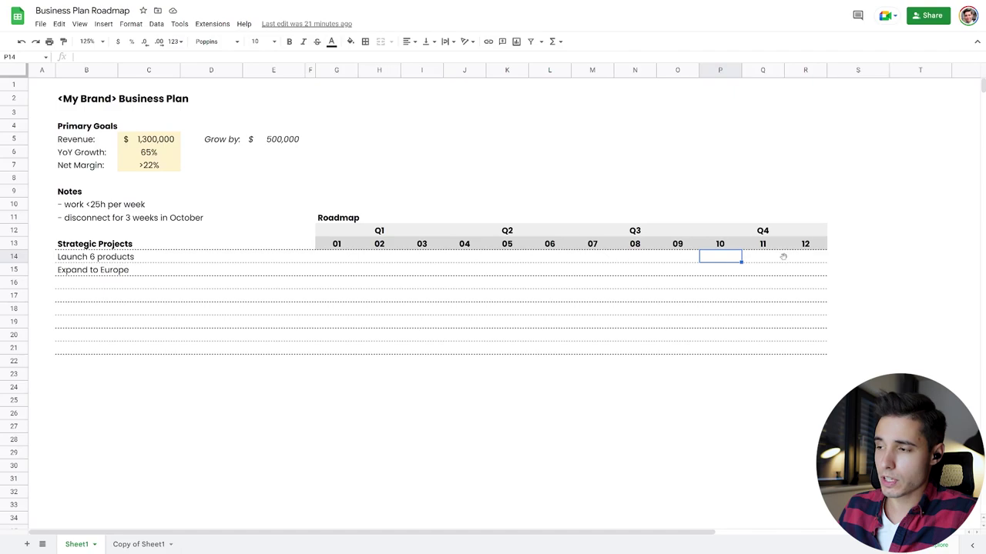
left_click(781, 257)
left_click_drag(723, 258, 801, 271)
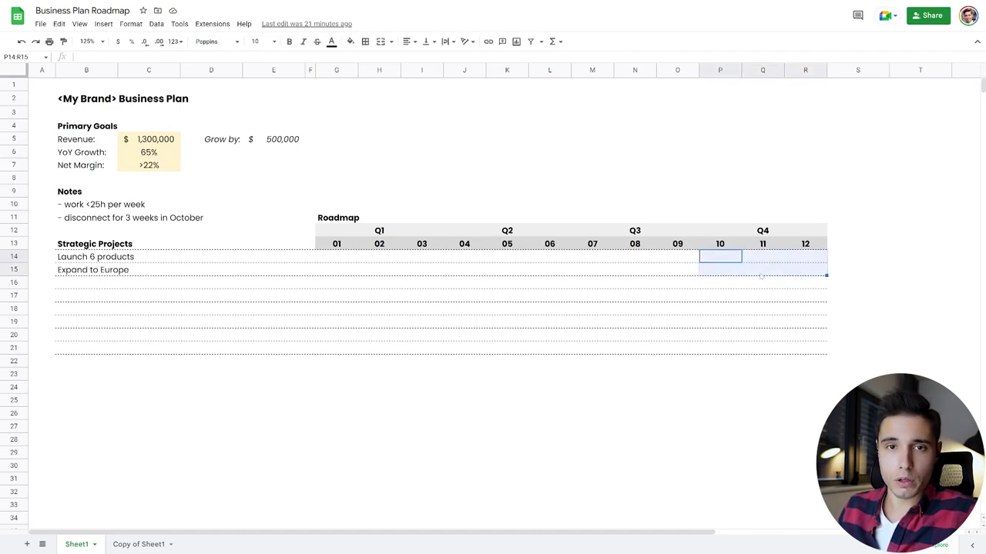
left_click(720, 282)
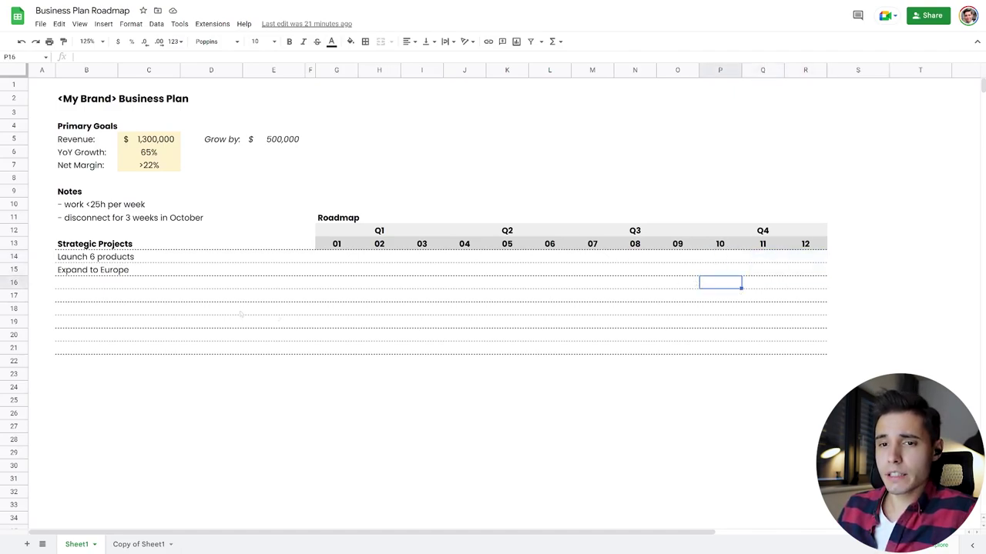
Check the Launch 6 products row against month 09, and the empty project rows below Expand to Europe.
left_click(122, 259)
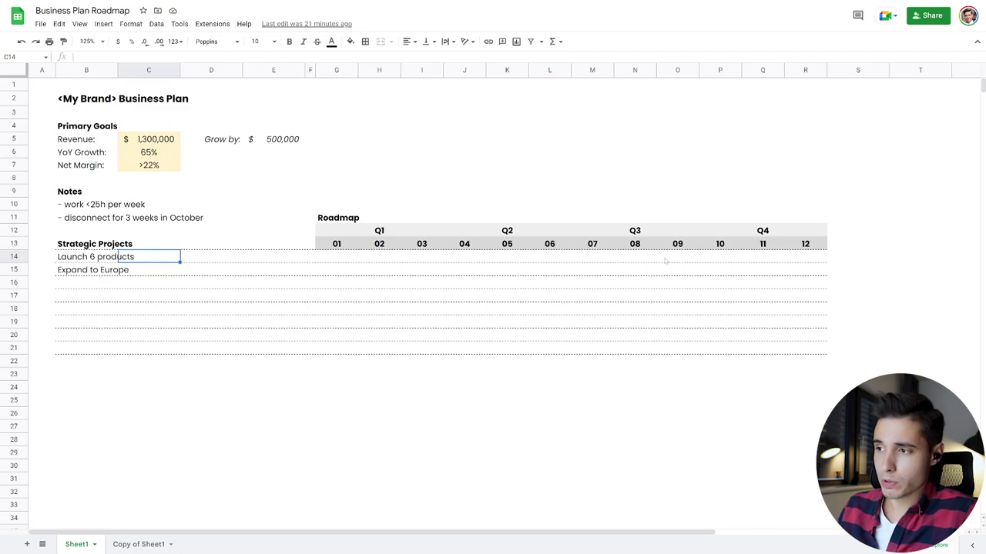
mouse_move(674, 258)
left_mouse_down()
mouse_move(680, 283)
mouse_move(682, 265)
left_mouse_up()
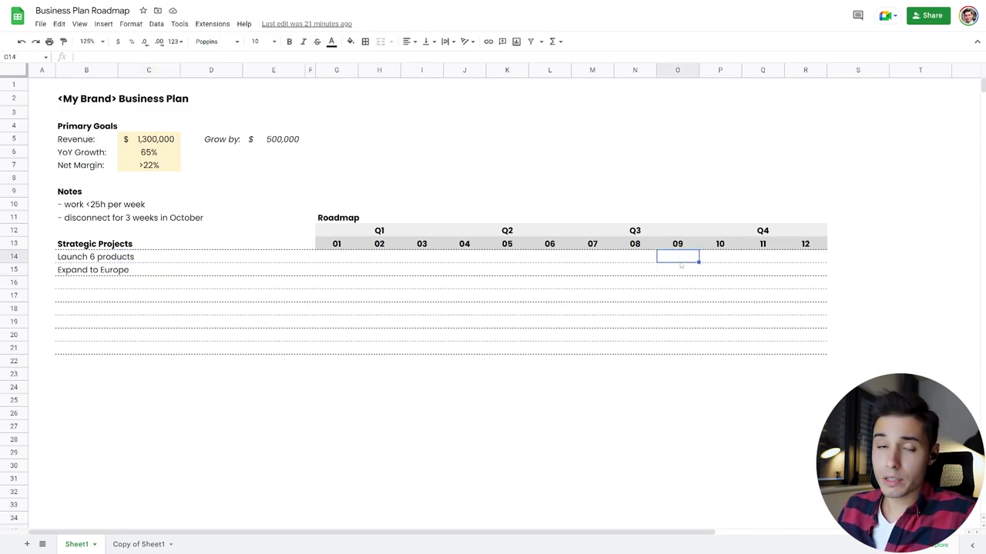
left_click(206, 309)
left_click(92, 259)
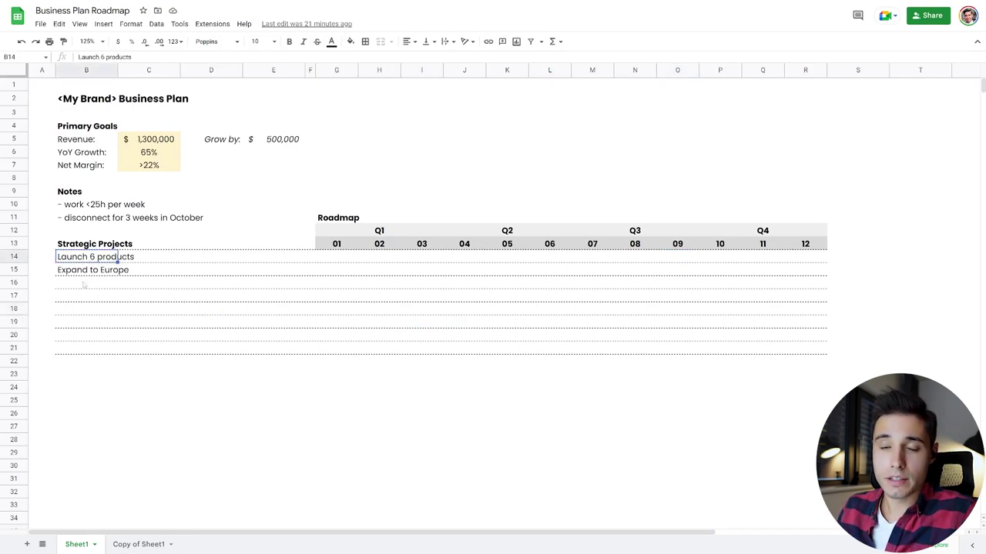
left_click(85, 284)
left_click(155, 298)
left_click(87, 284)
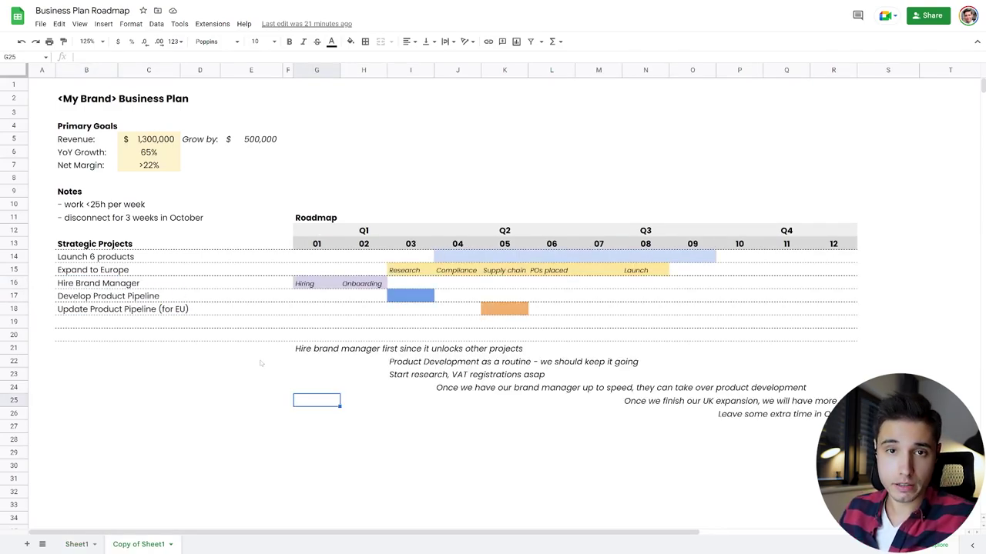
On the Copy of Sheet1 sheet, examine the Hire Brand Manager row and its Hiring and Onboarding phases in Q1.
left_click(258, 336)
left_click(138, 284)
left_click(97, 285)
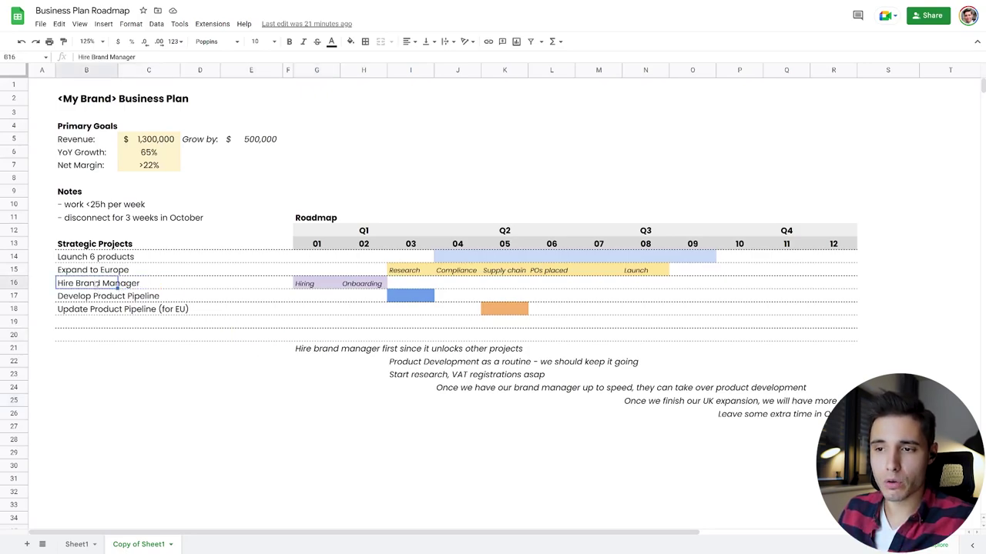
left_click(266, 364)
left_click_drag(306, 284, 367, 286)
left_click(364, 298)
left_click(319, 285)
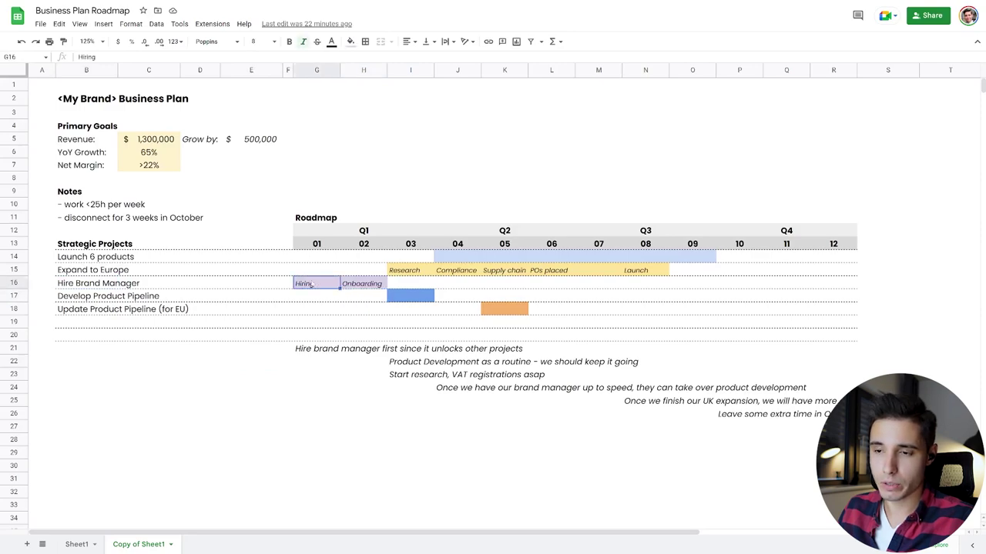
left_click(332, 298)
left_click(319, 284)
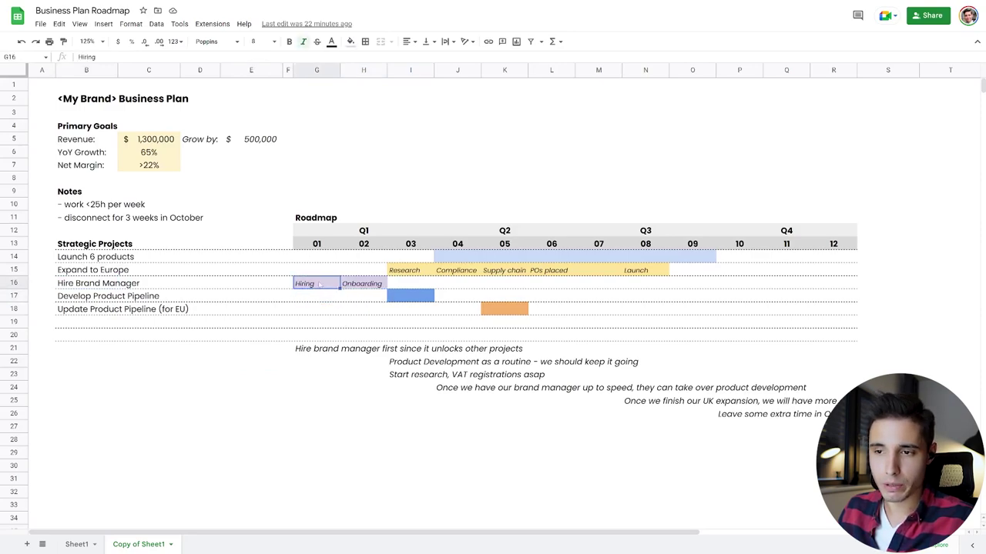
left_click(322, 297)
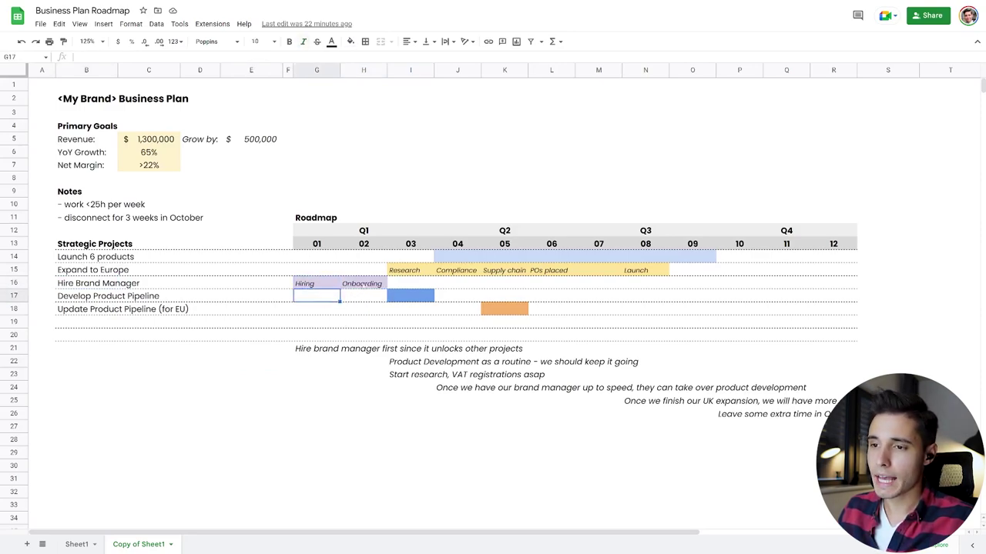
left_click(364, 285)
left_click(354, 367)
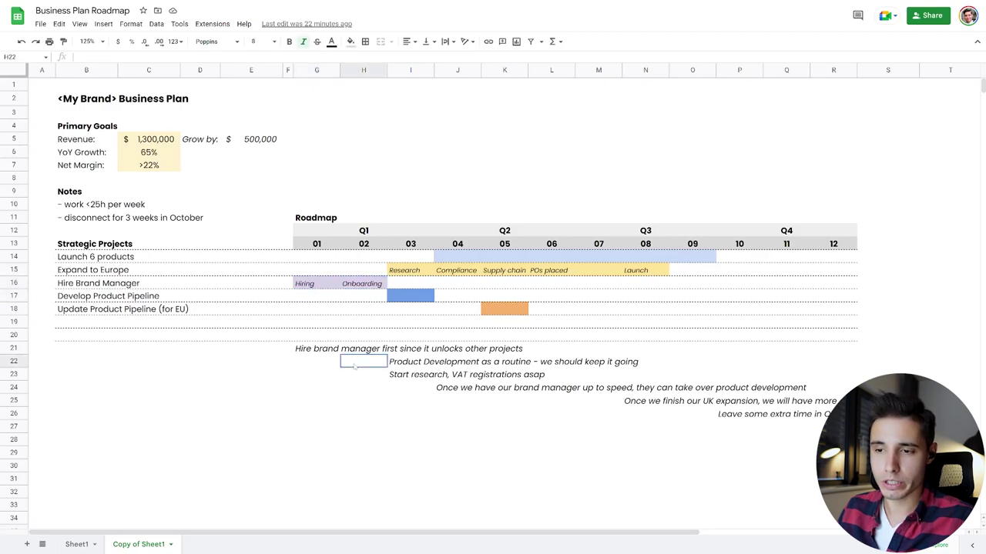
Read the roadmap notes on hiring the brand manager first and product development as a routine, comparing them with the project rows.
left_click_drag(318, 349, 506, 352)
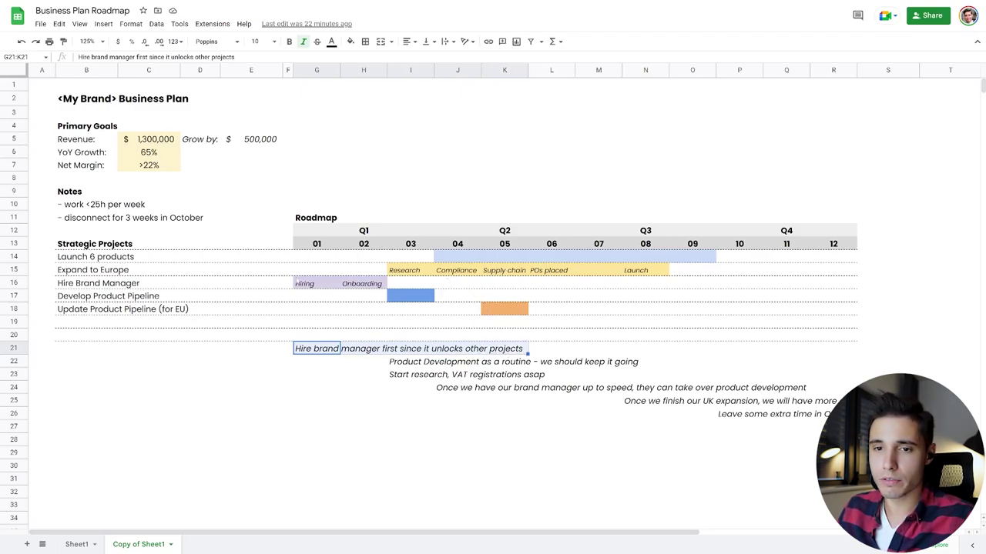
left_click(197, 259)
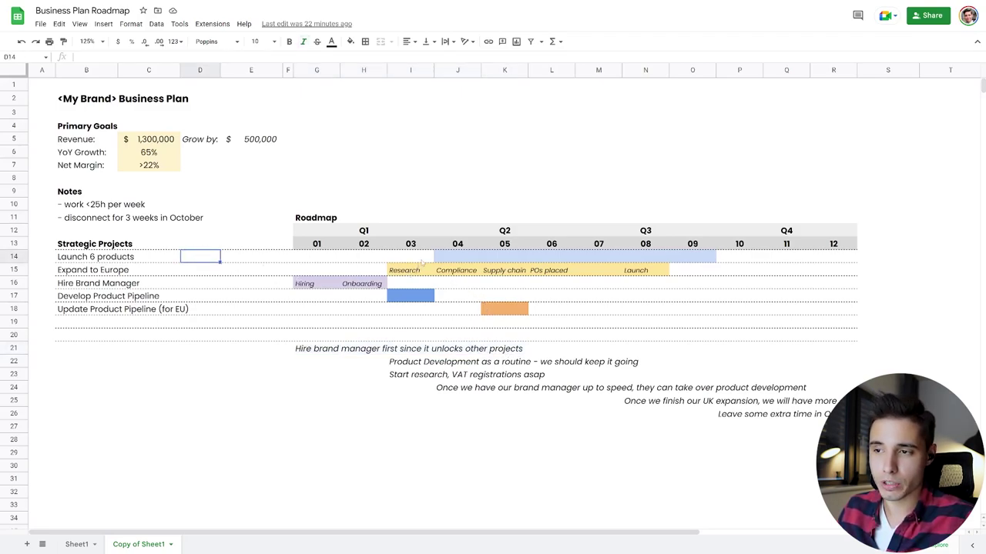
left_click(108, 296)
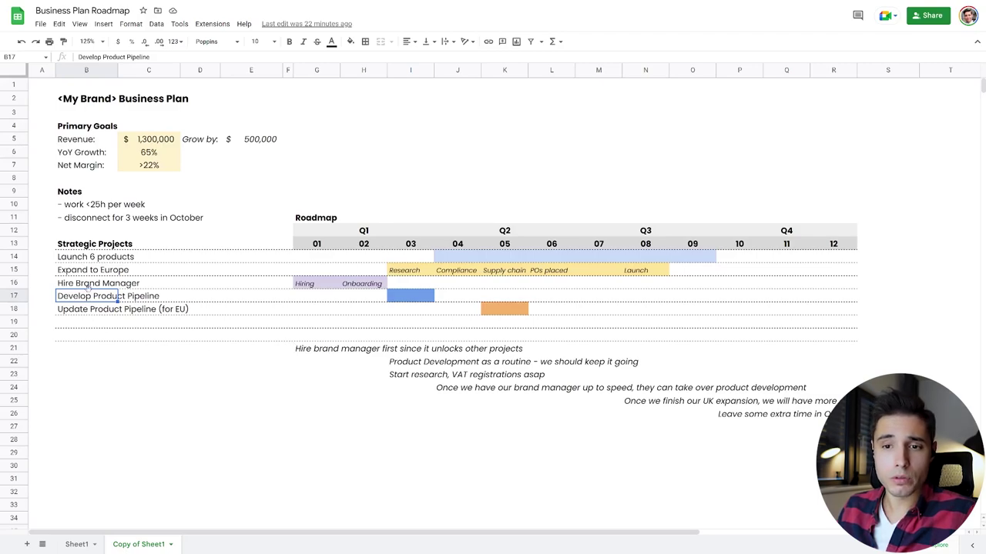
left_click(370, 284)
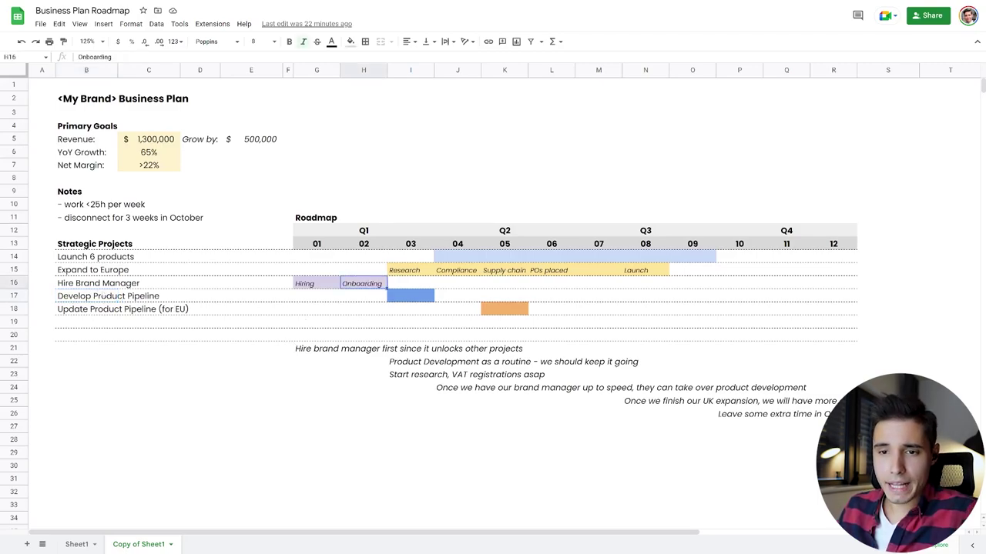
left_click_drag(66, 284, 369, 284)
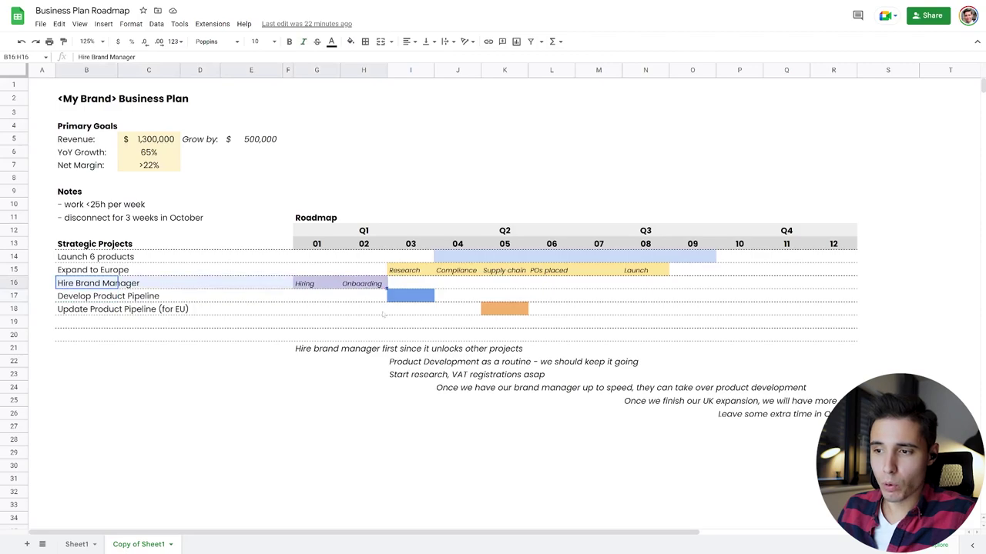
left_click_drag(402, 363, 639, 368)
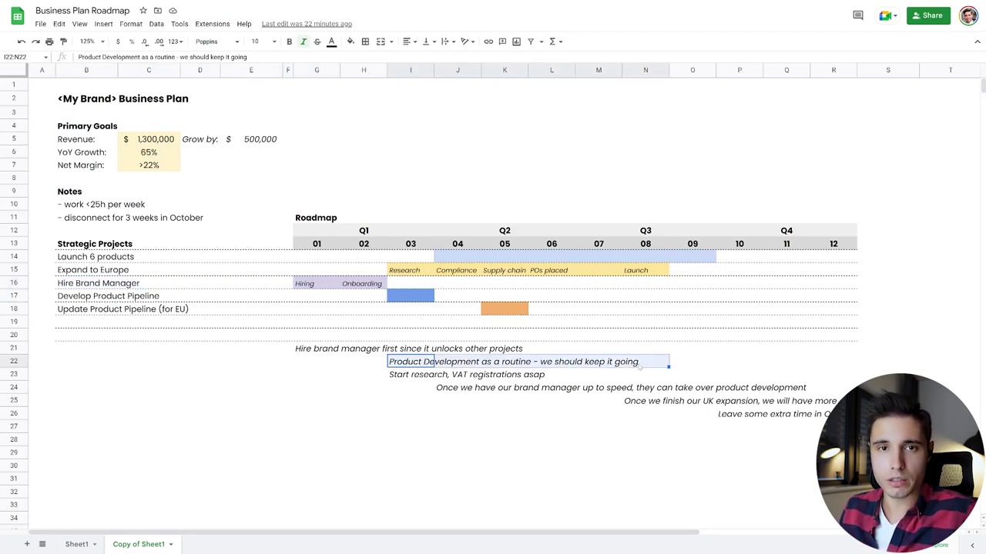
Compare the Q1 timing of Hire Brand Manager with that of Develop Product Pipeline.
left_click_drag(315, 283, 362, 284)
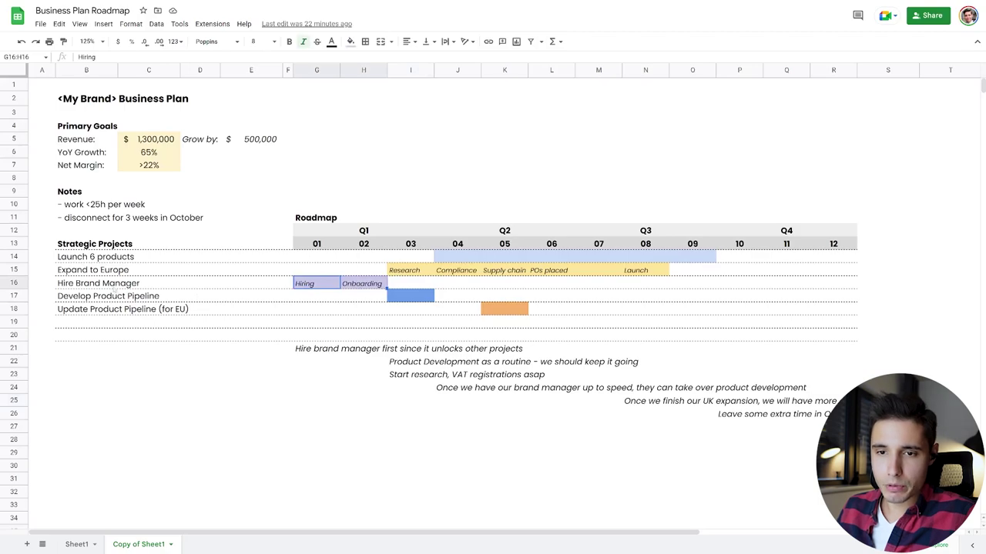
left_click(114, 286)
left_click(215, 365)
left_click_drag(114, 298, 399, 301)
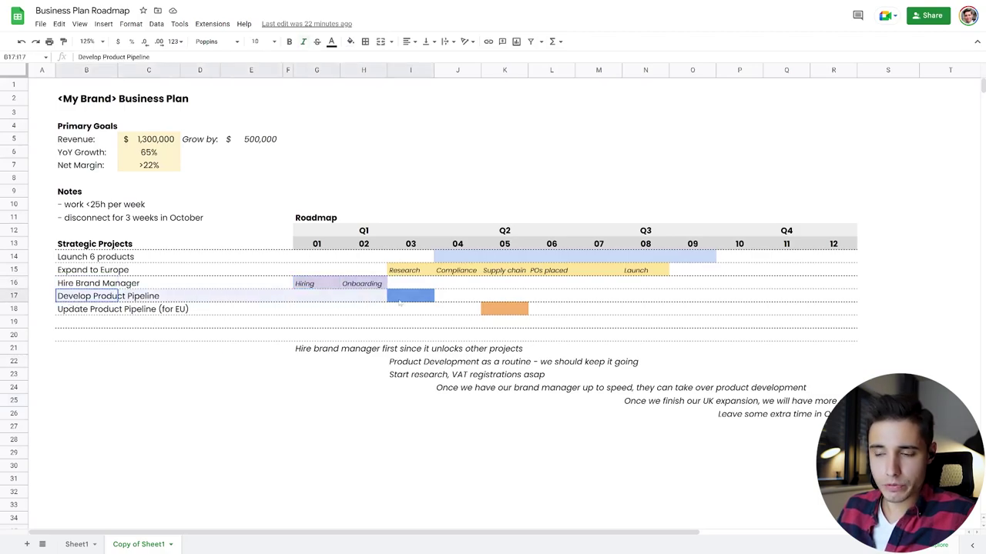
left_click_drag(100, 284, 431, 299)
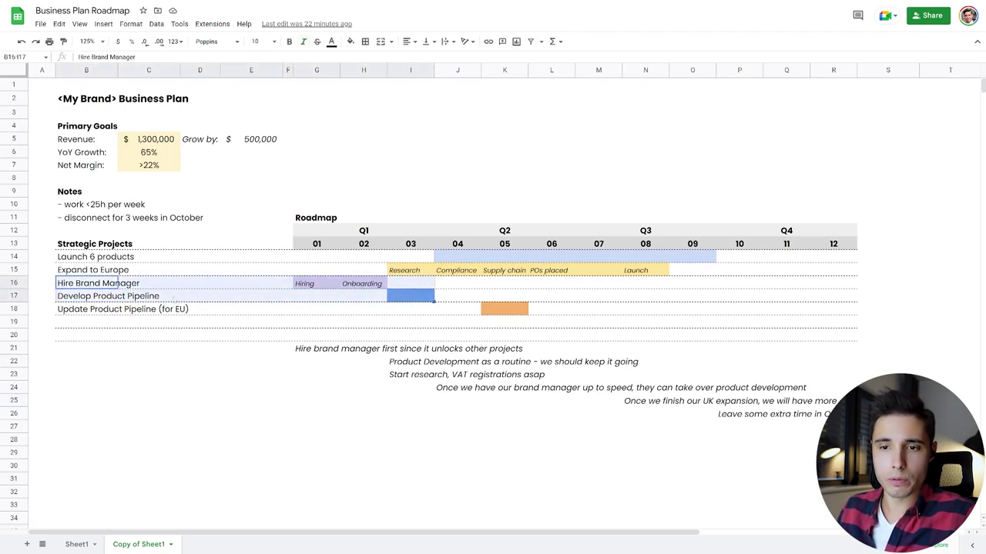
left_click(331, 383)
left_click_drag(95, 286, 397, 296)
left_click(394, 313)
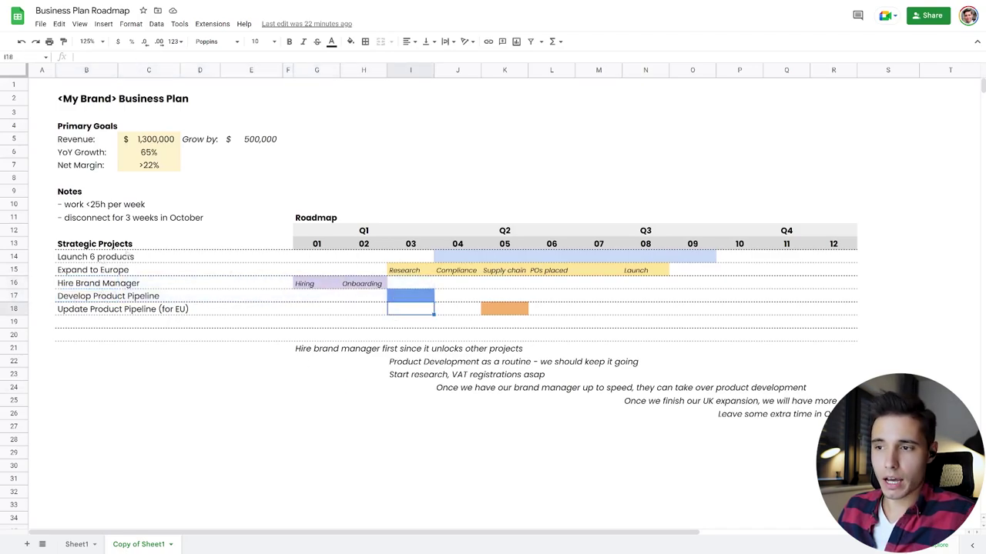
Examine the Launch 6 products bar across months 04 to 09 against the preparatory projects in Q1.
left_click(459, 257)
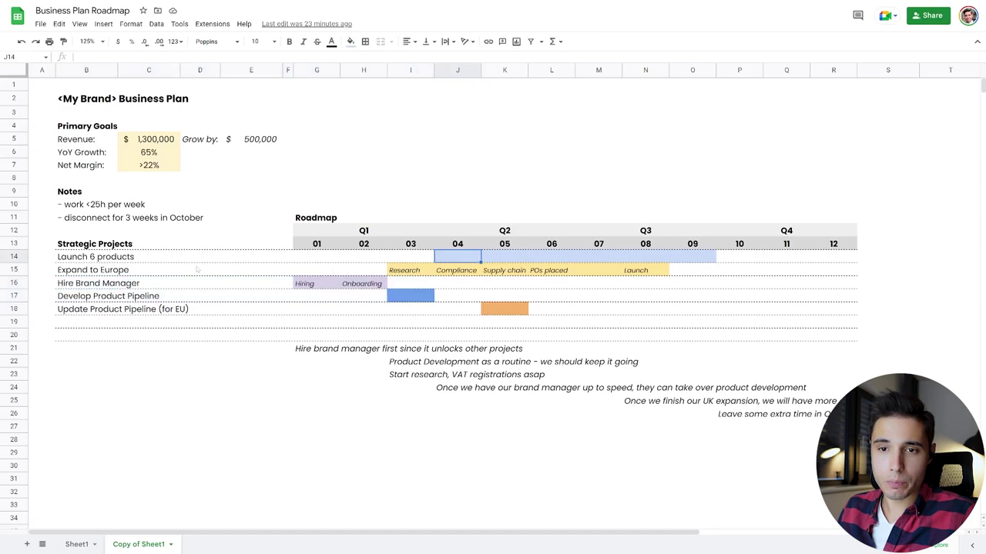
left_click(115, 259)
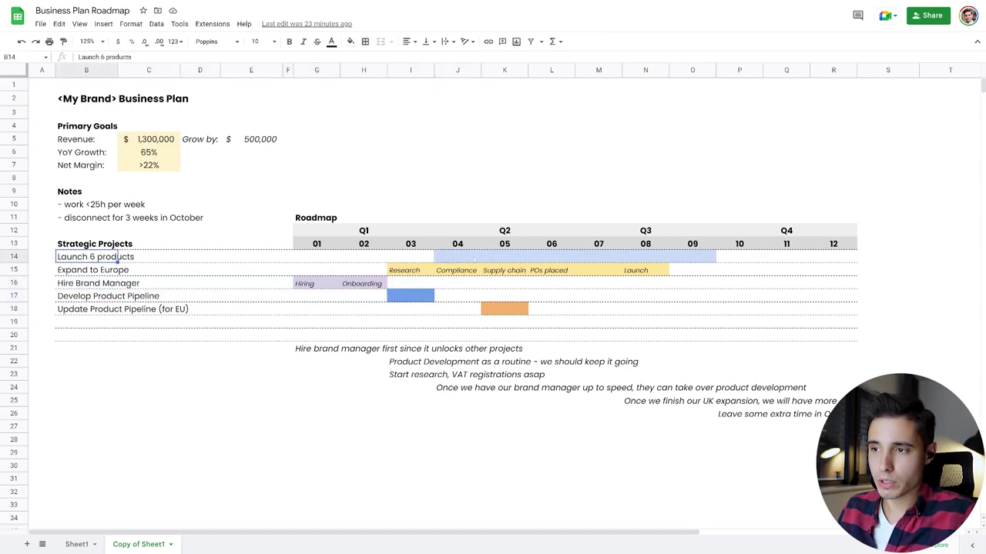
left_click_drag(460, 259, 711, 261)
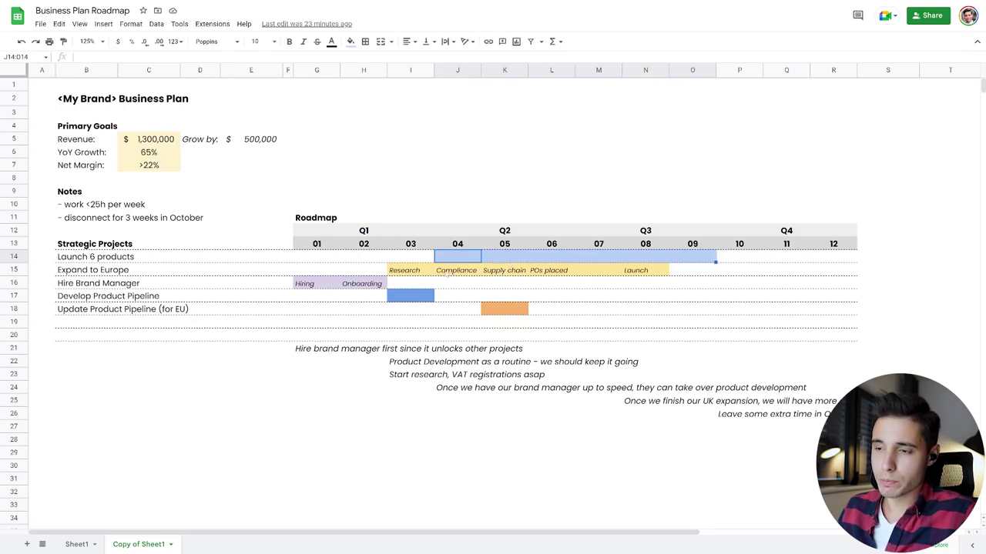
left_click(466, 296)
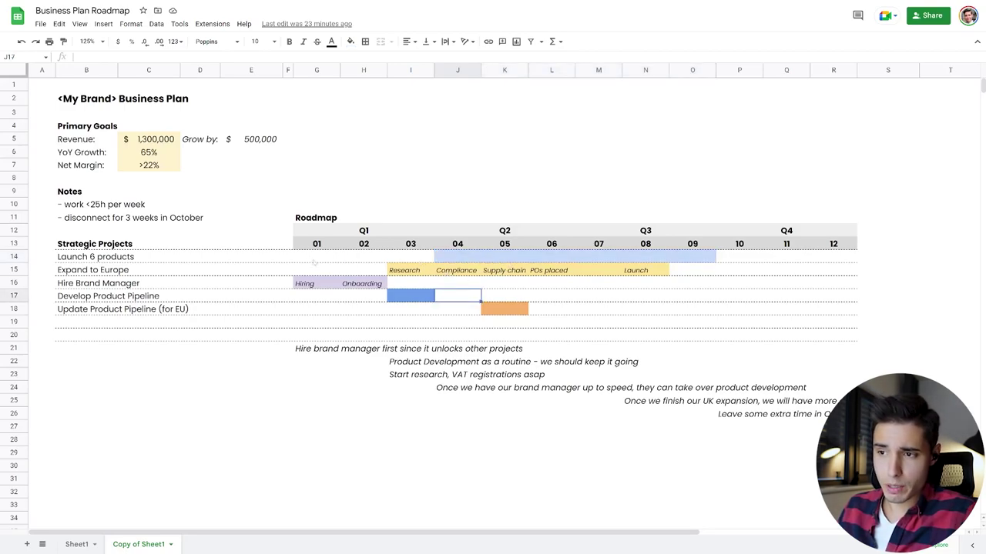
left_click_drag(314, 263, 428, 260)
left_click(418, 313)
left_click_drag(314, 286, 289, 297)
left_click(370, 297)
left_click(379, 323)
left_click(458, 258)
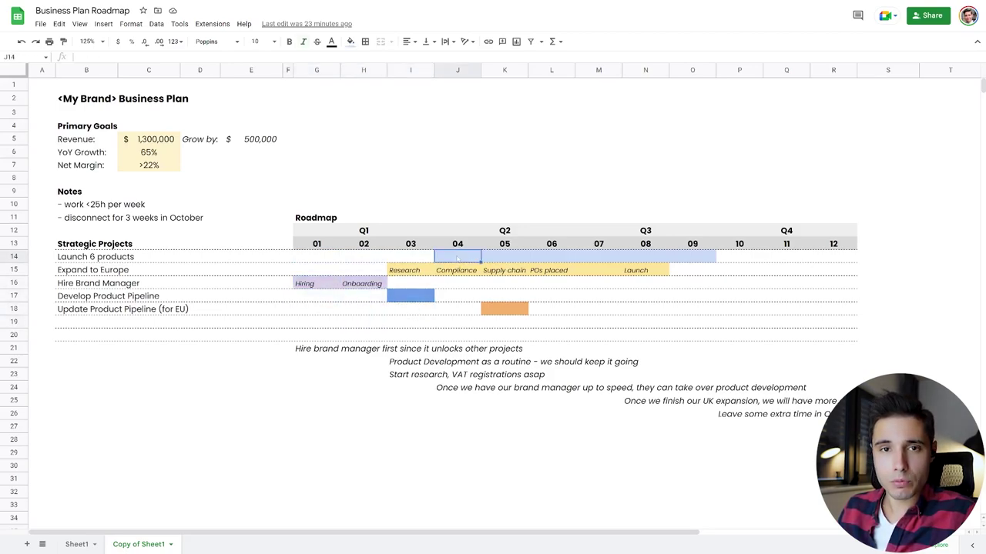
Review the start and end months of Launch 6 products, its span through Q3, and the Q4 months after it.
left_click(471, 296)
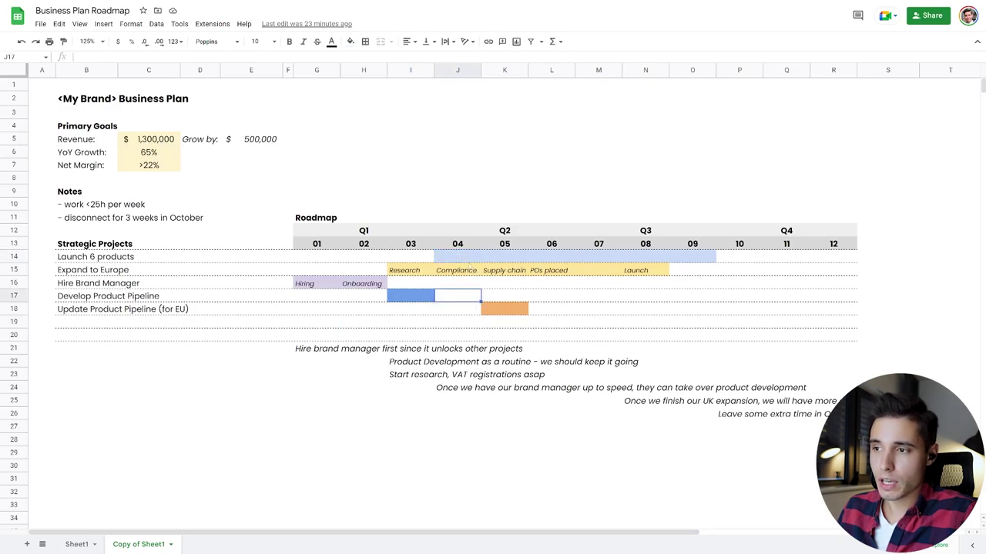
left_click(464, 261)
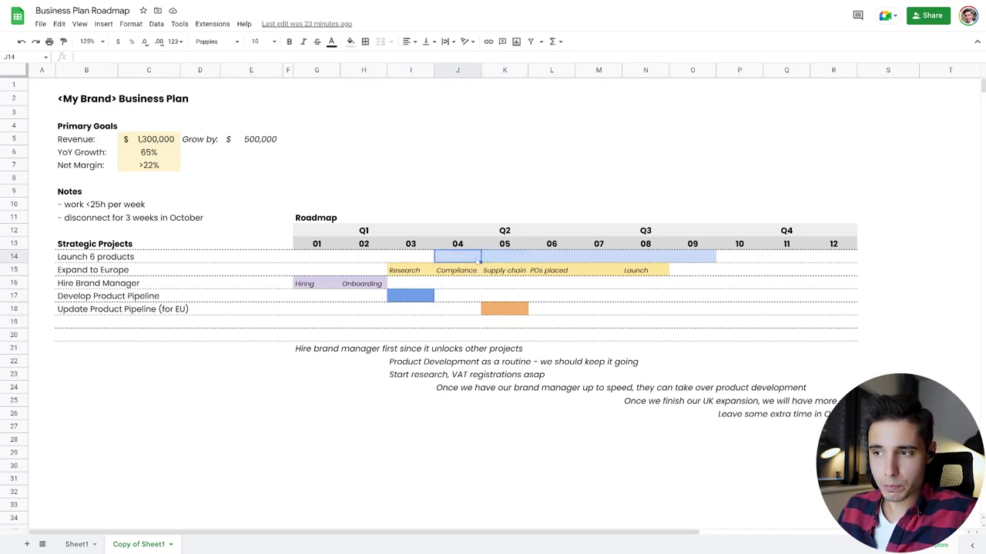
left_click(514, 263)
left_click(458, 258)
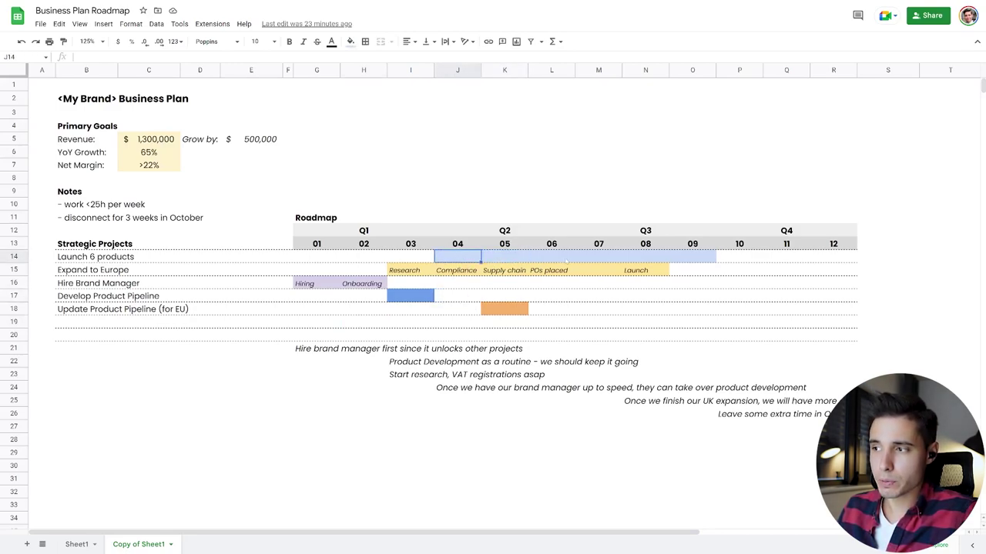
left_click(695, 258)
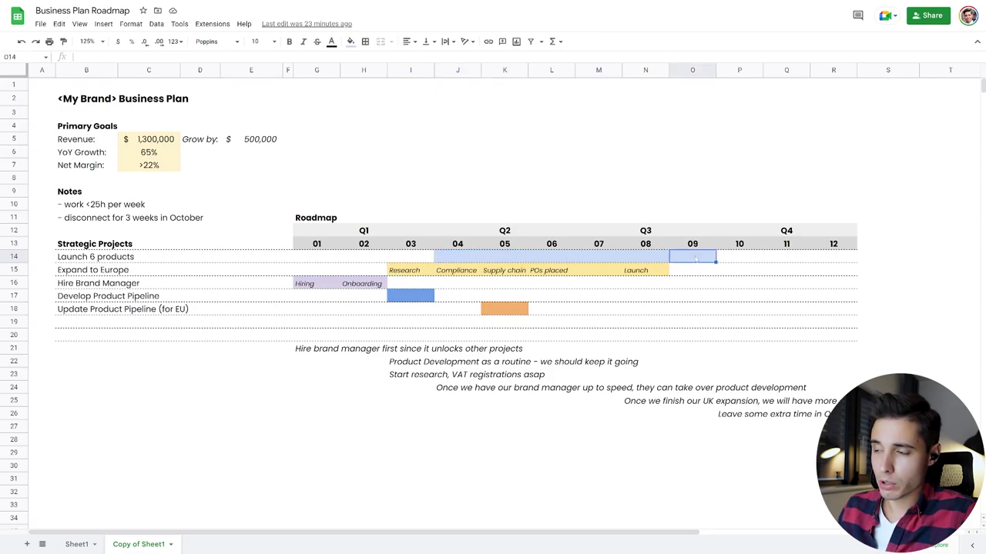
left_click_drag(692, 217, 599, 257)
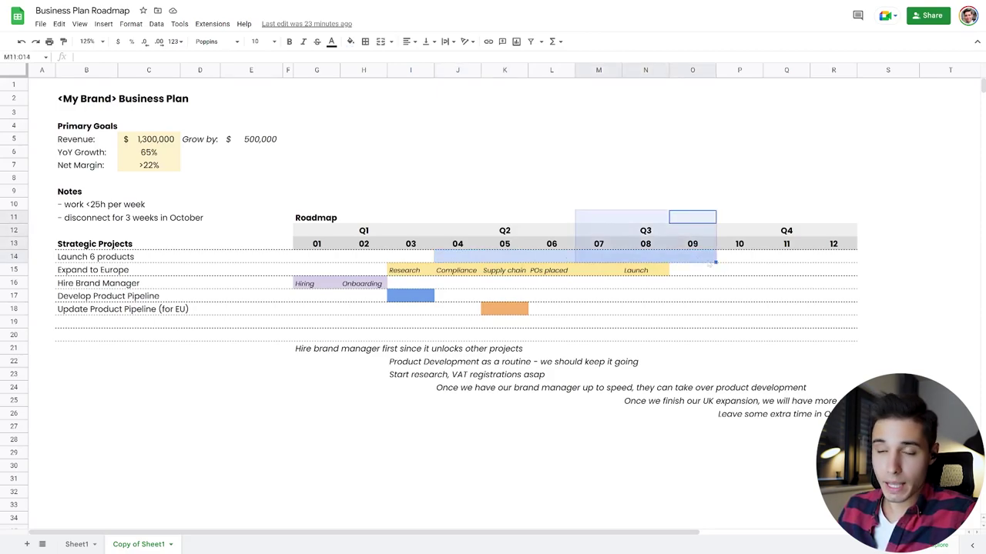
left_click_drag(746, 256, 828, 270)
left_click(769, 297)
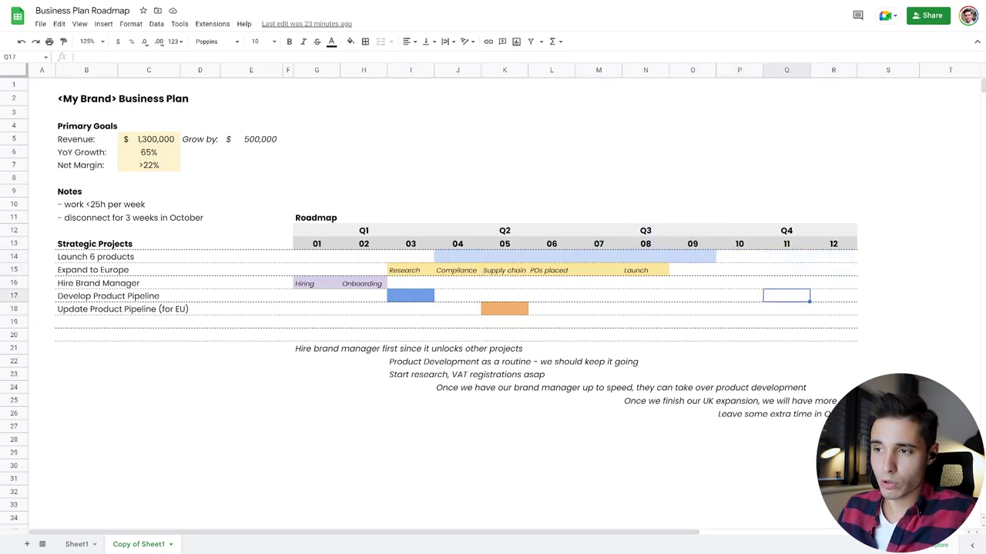
left_click_drag(458, 257, 693, 257)
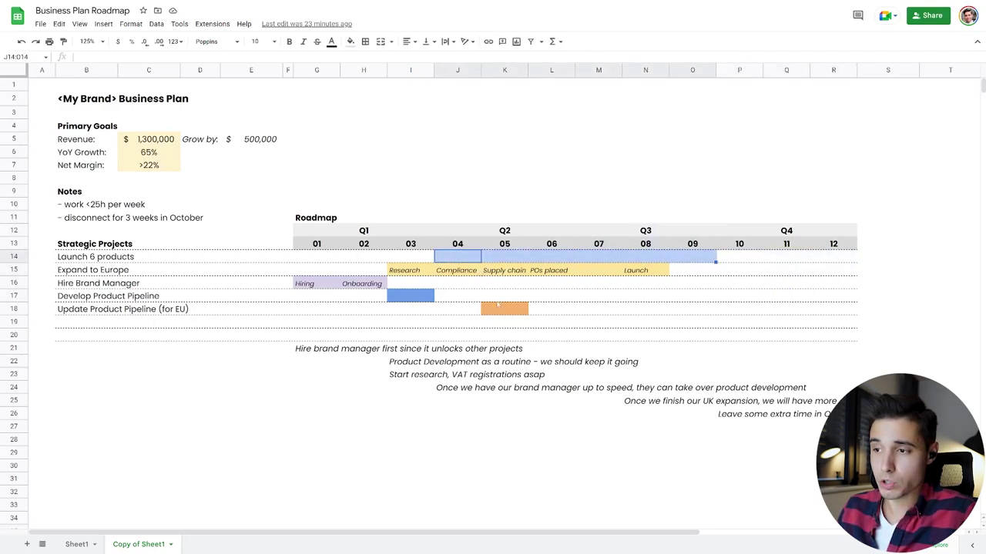
left_click(458, 298)
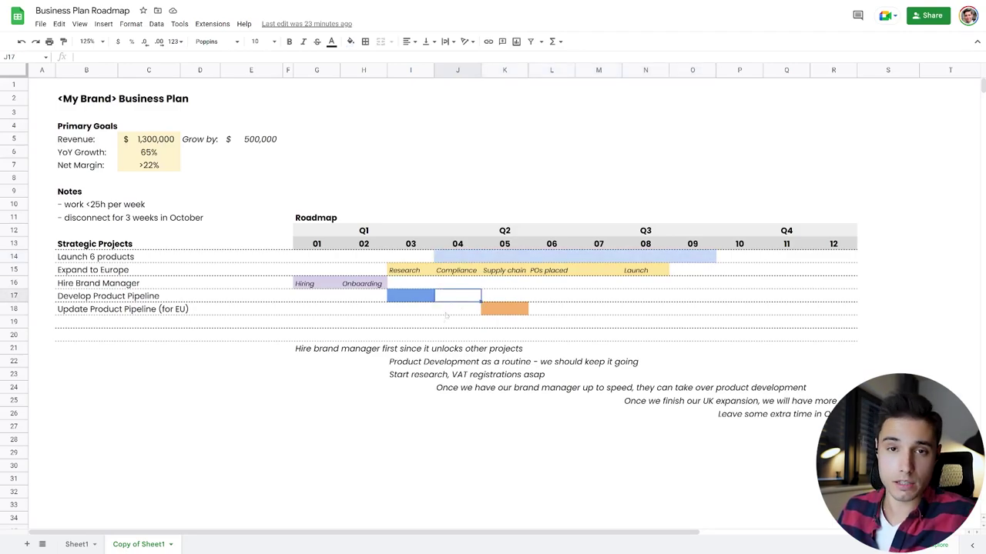
Read the roadmap note on starting research and VAT registrations, relating it to the Expand to Europe project.
left_click(424, 376)
left_click(404, 402)
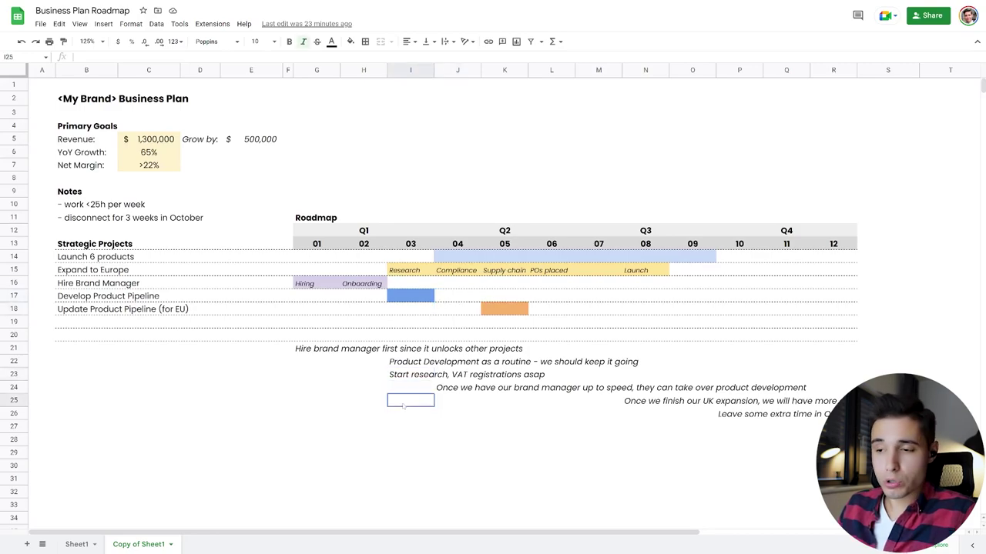
key("Up")
key("Up")
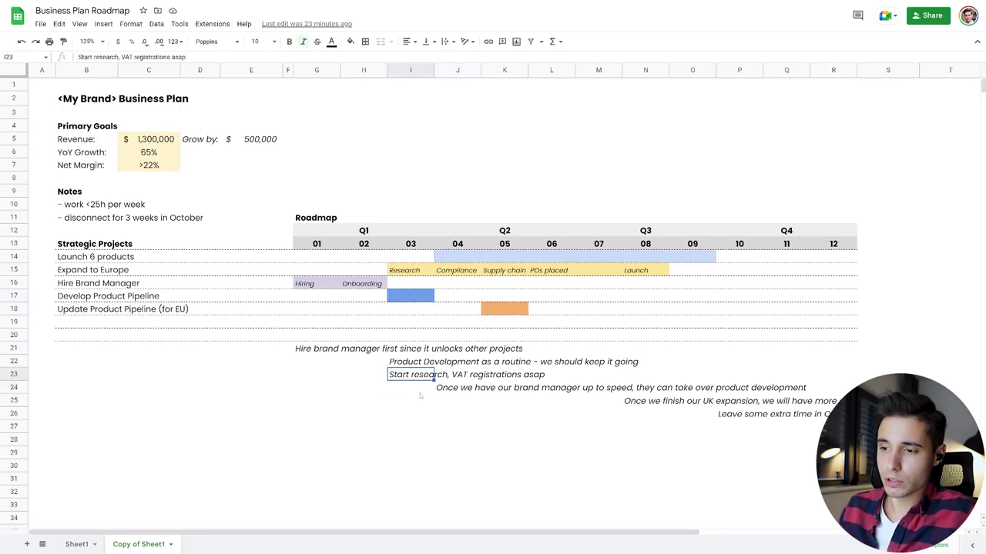
key("Down")
key("Up")
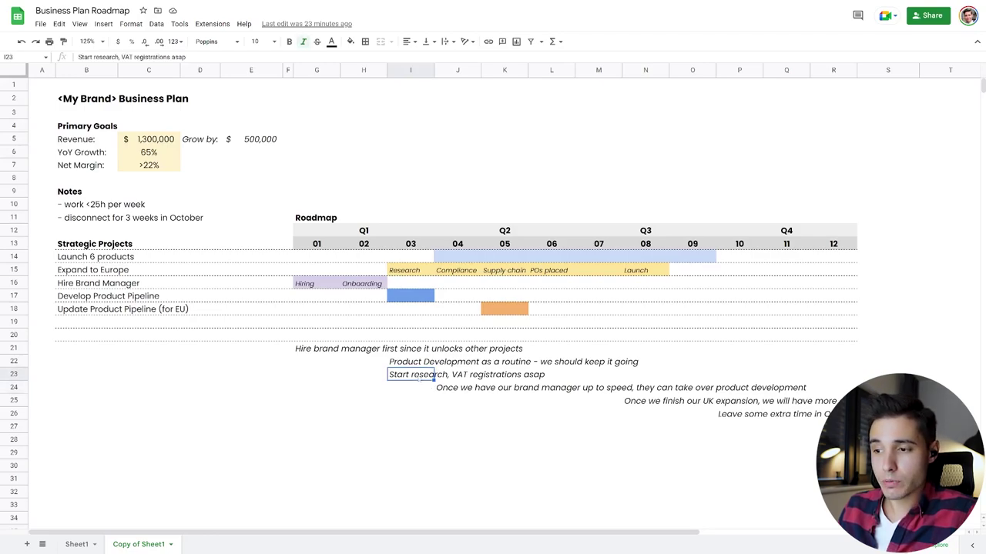
key("Down")
key("Up")
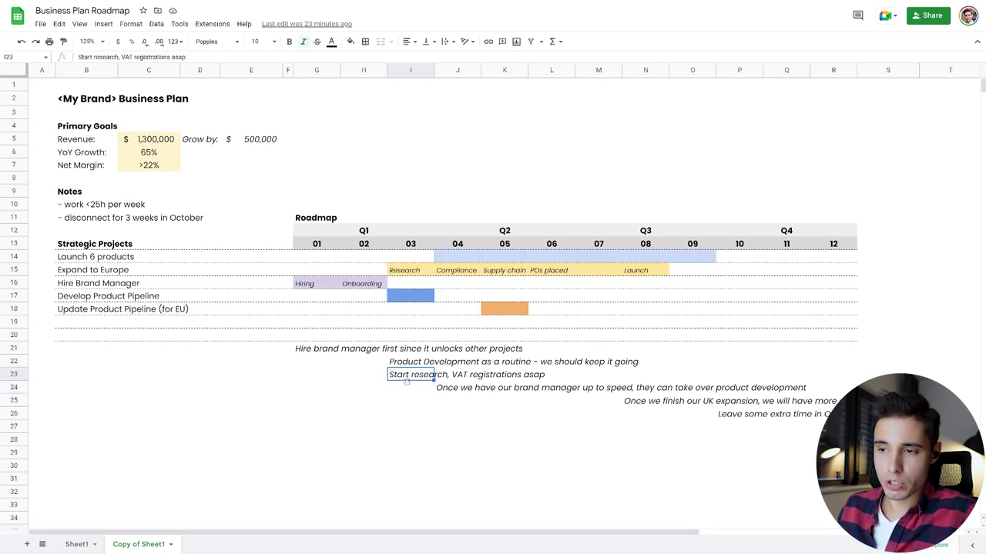
key("Down")
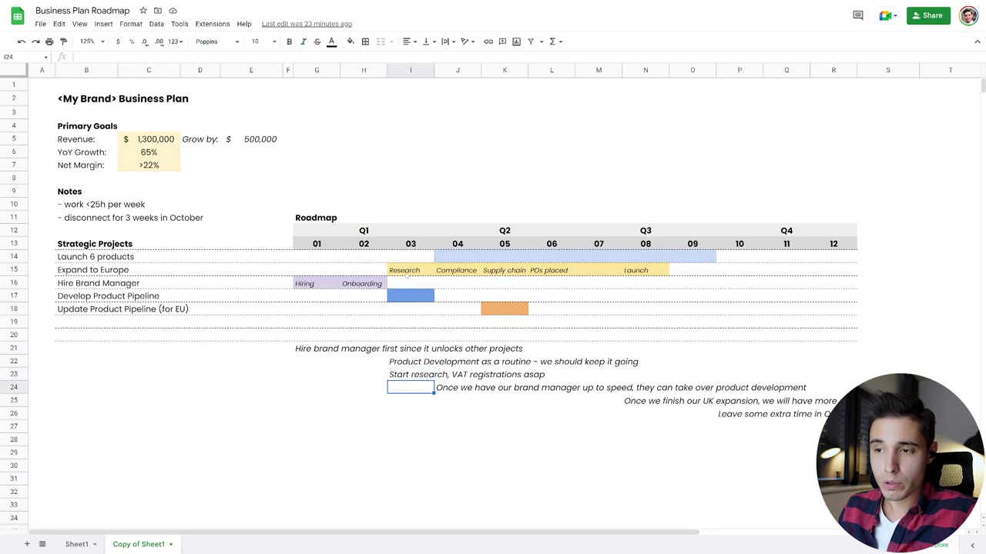
Review the Expand to Europe timeline from Research in month 03 to Launch in month 08, and the Q4 space after it.
left_click(407, 275)
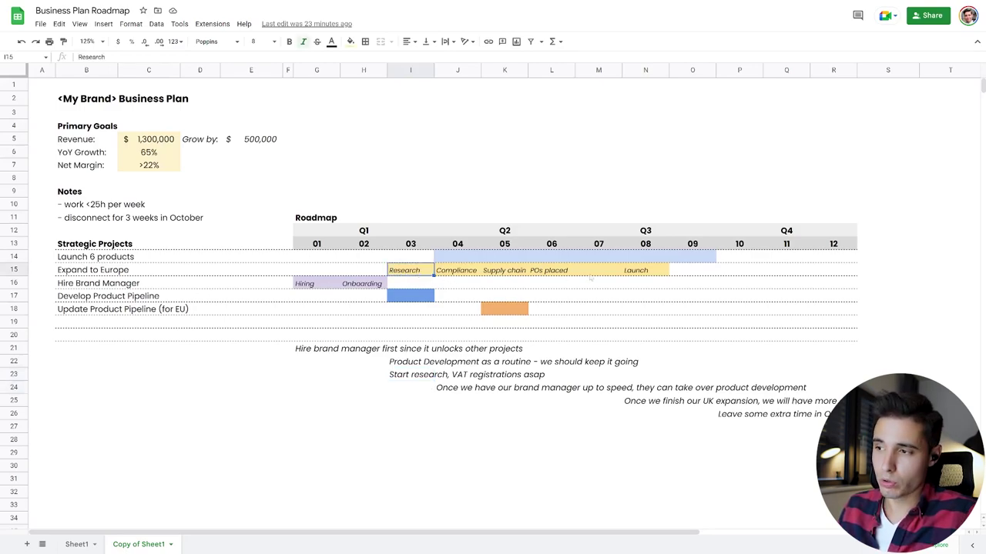
left_click(643, 271)
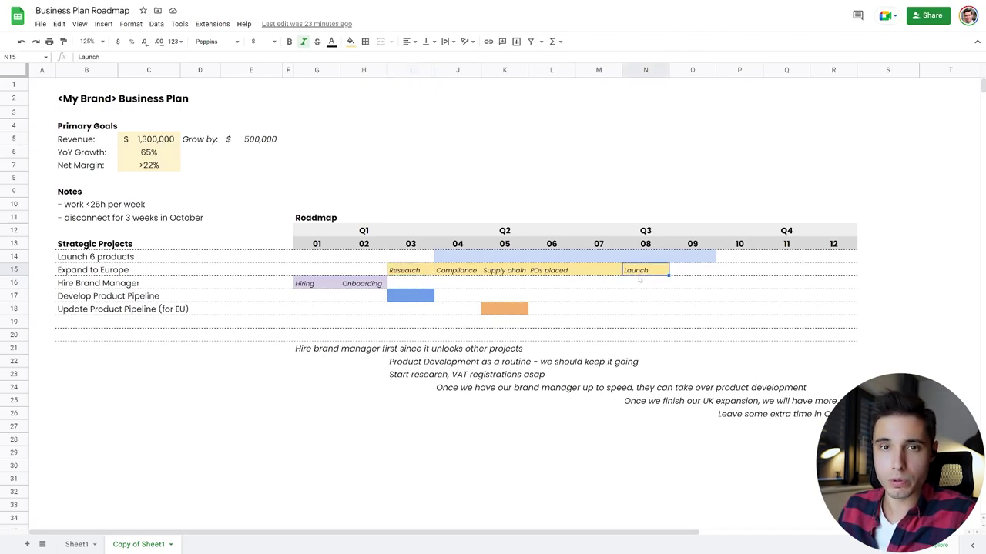
left_click(655, 295)
left_click(667, 271)
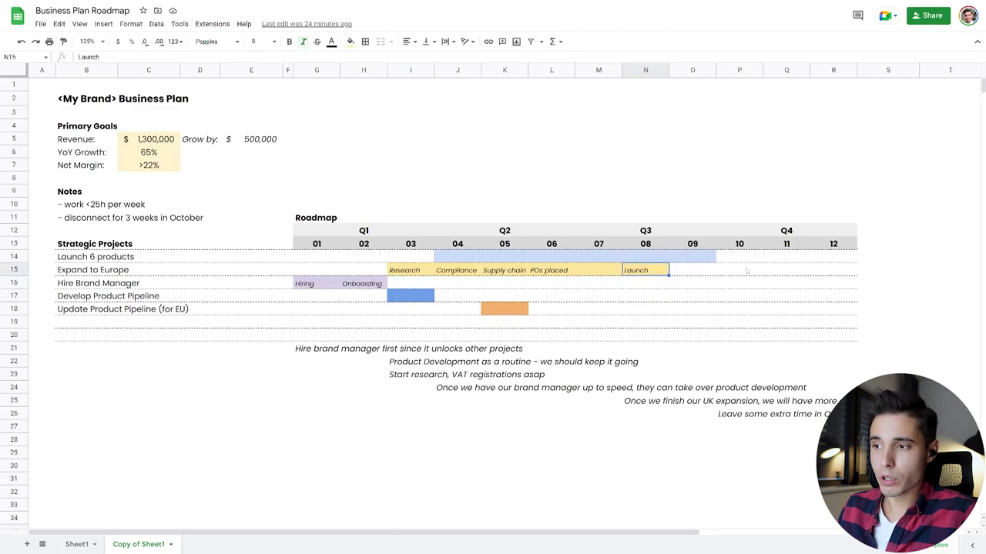
left_click(746, 271)
Go through the Expand to Europe stages in order: Research, Compliance, Supply chain, POs placed and Launch, up to month 09.
left_click(413, 274)
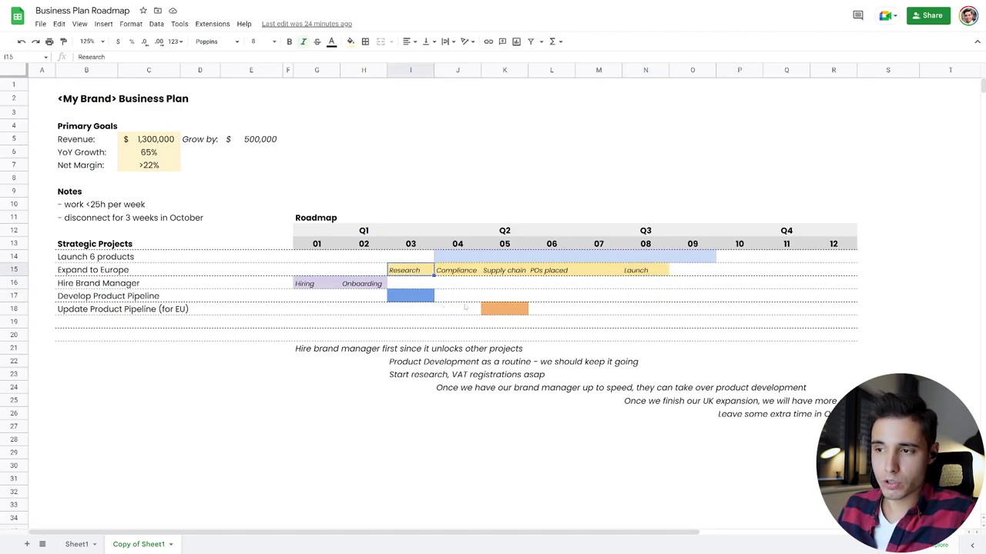
left_click(453, 271)
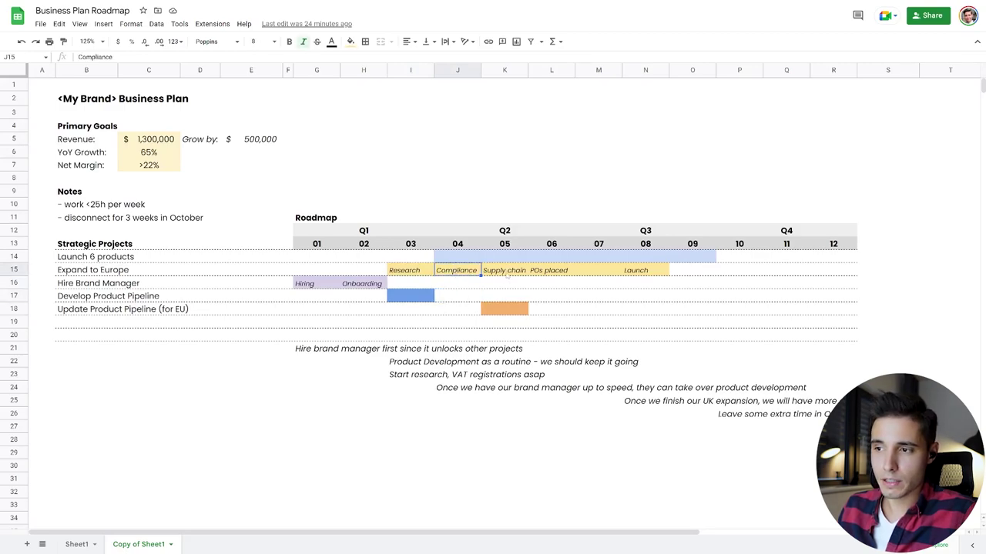
key("Right")
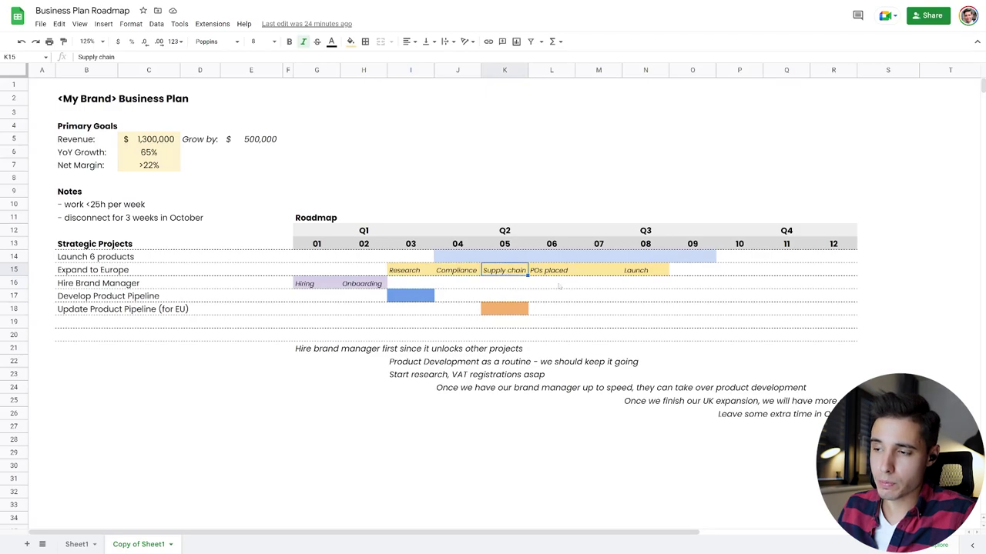
left_click(557, 284)
left_click(555, 270)
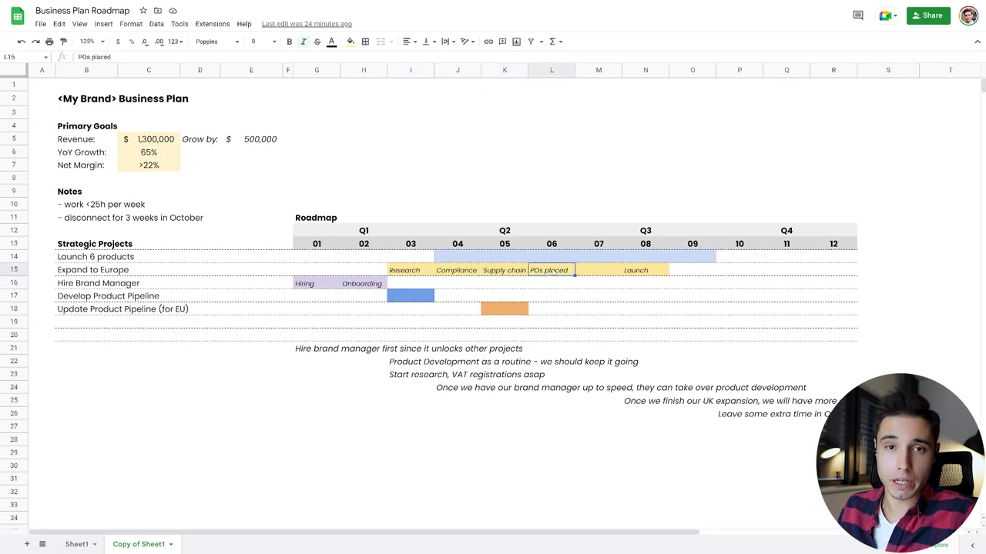
left_click(638, 297)
left_click(643, 271)
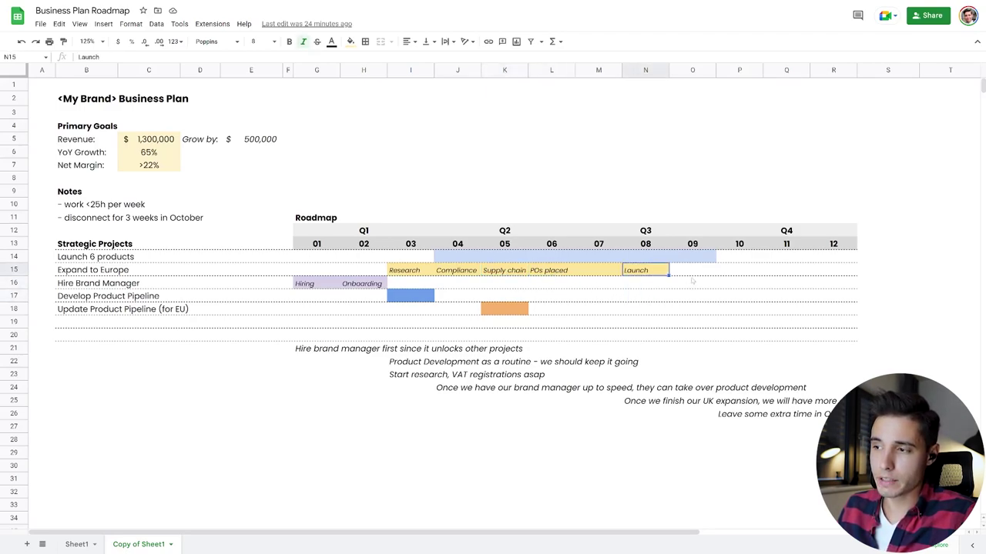
left_click_drag(693, 271, 650, 276)
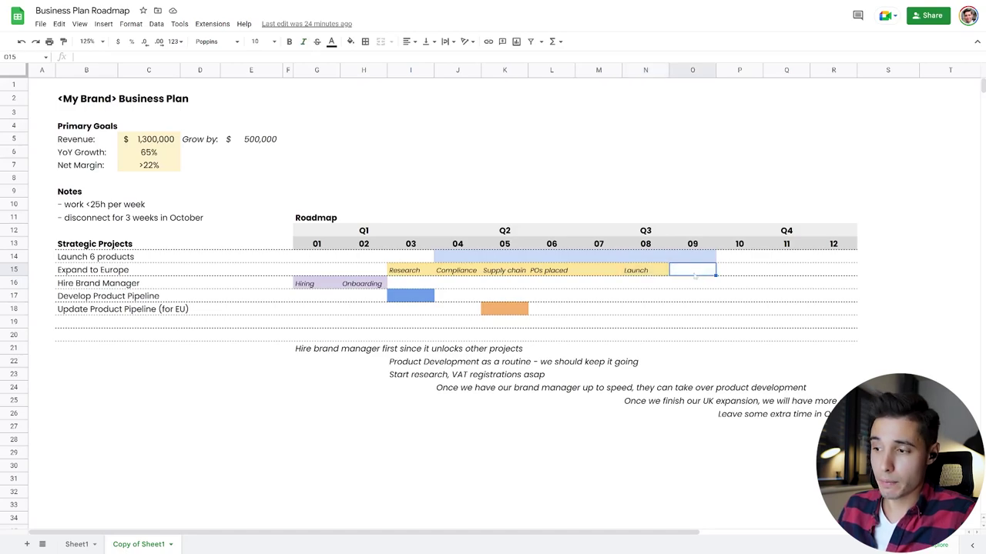
Examine the whole Q4 block, months 10 to 12, across all the strategic project rows.
left_click(677, 353)
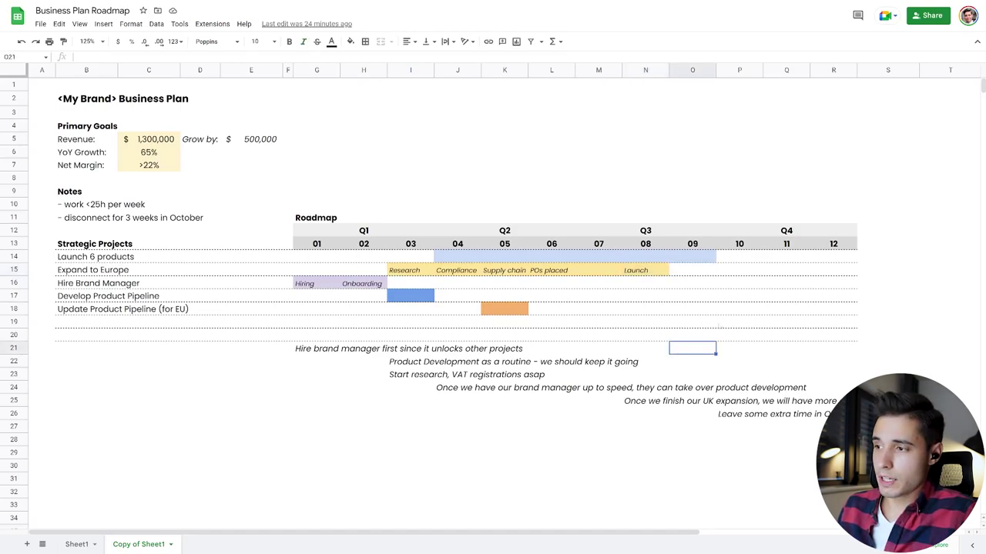
left_click_drag(732, 260, 799, 341)
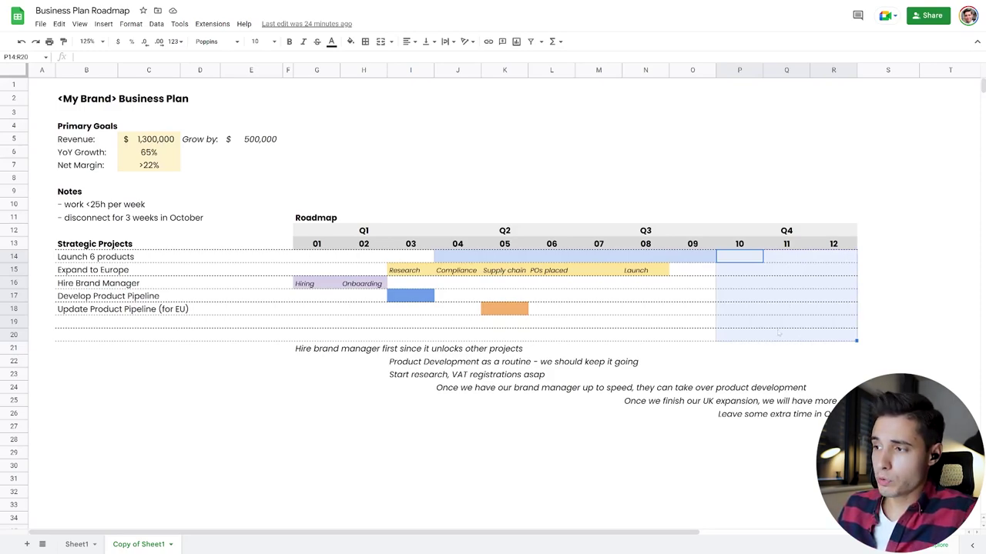
left_click(761, 337)
left_click_drag(735, 260, 840, 336)
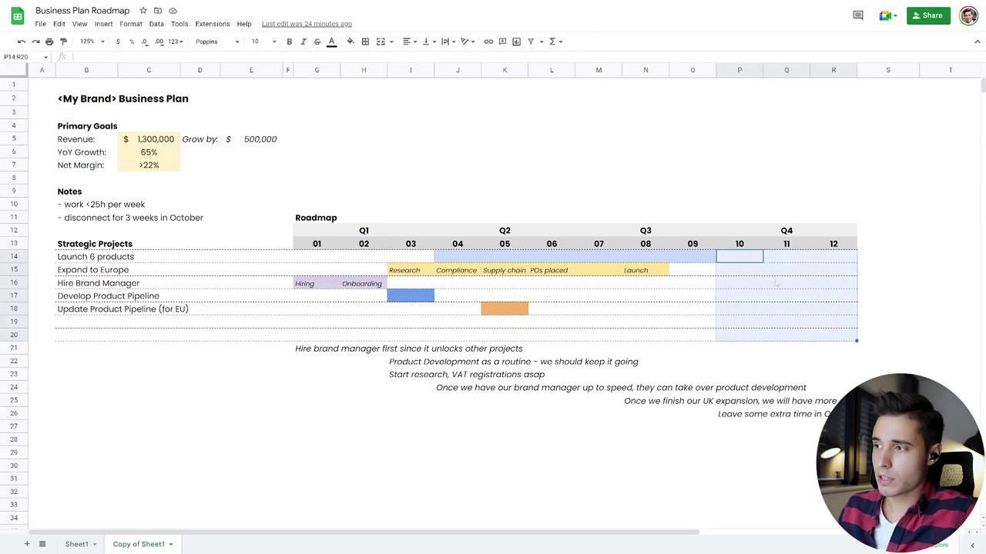
left_click_drag(758, 234, 787, 324)
left_click(767, 348)
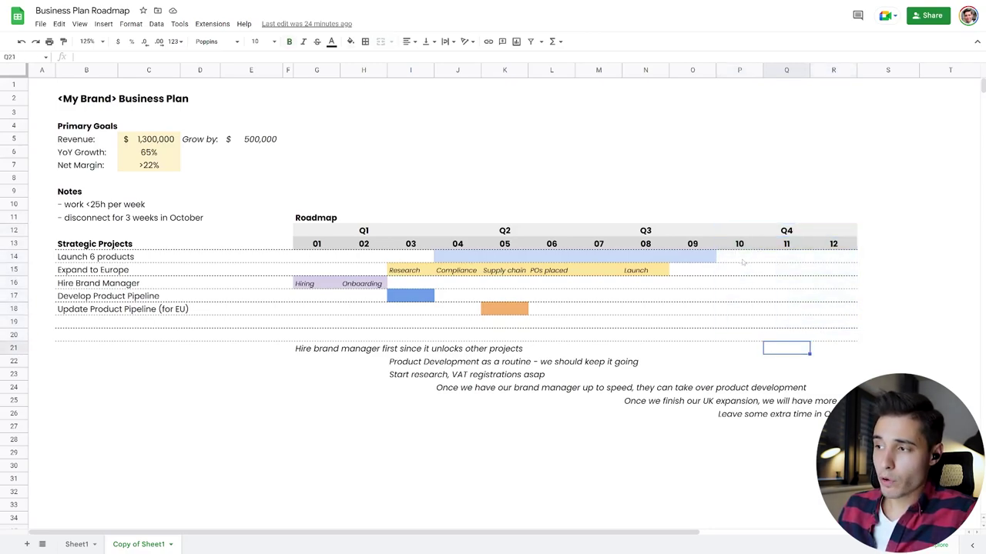
Check months 10 to 12 of the five listed projects, starting from the Launch 6 products row, for spare time in Q4.
left_click(743, 260)
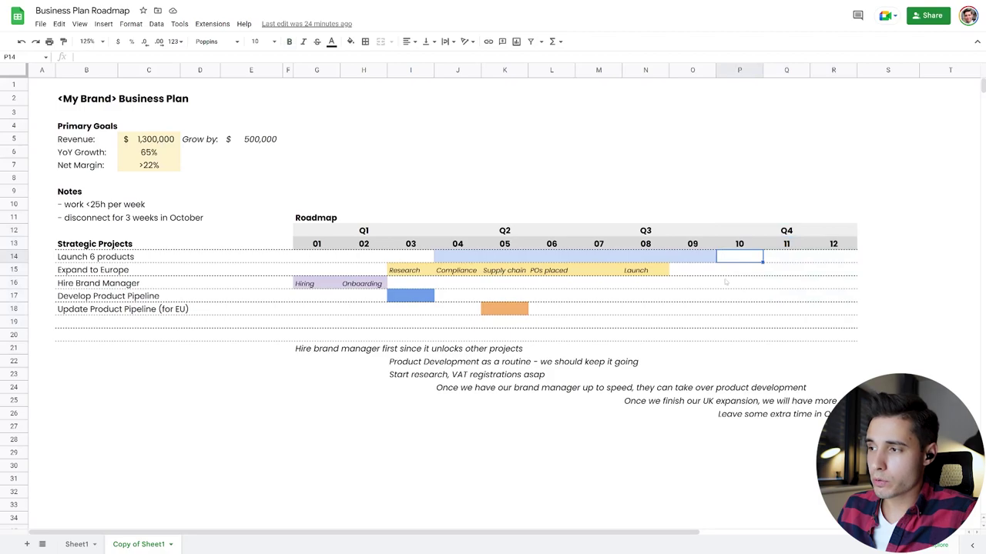
left_click_drag(741, 260, 791, 278)
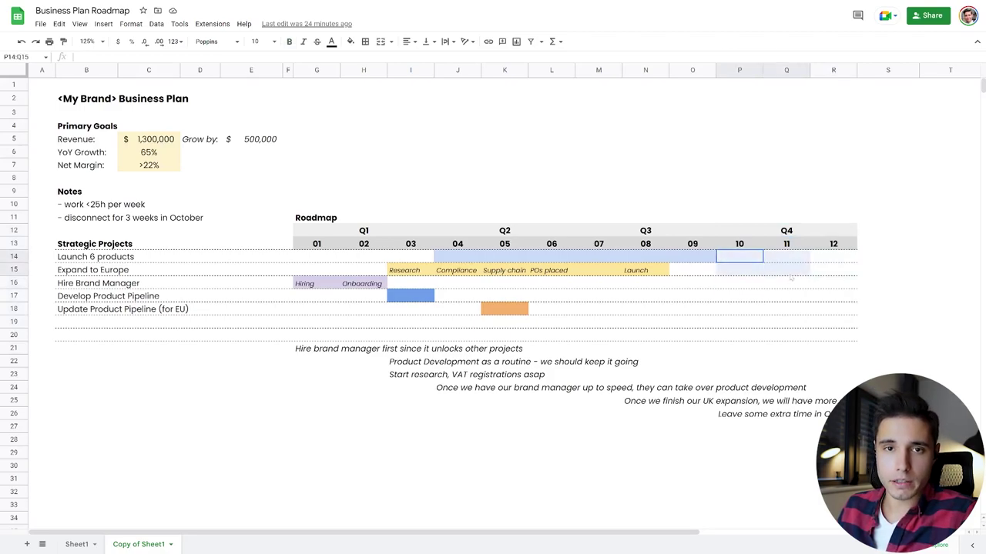
left_click(769, 325)
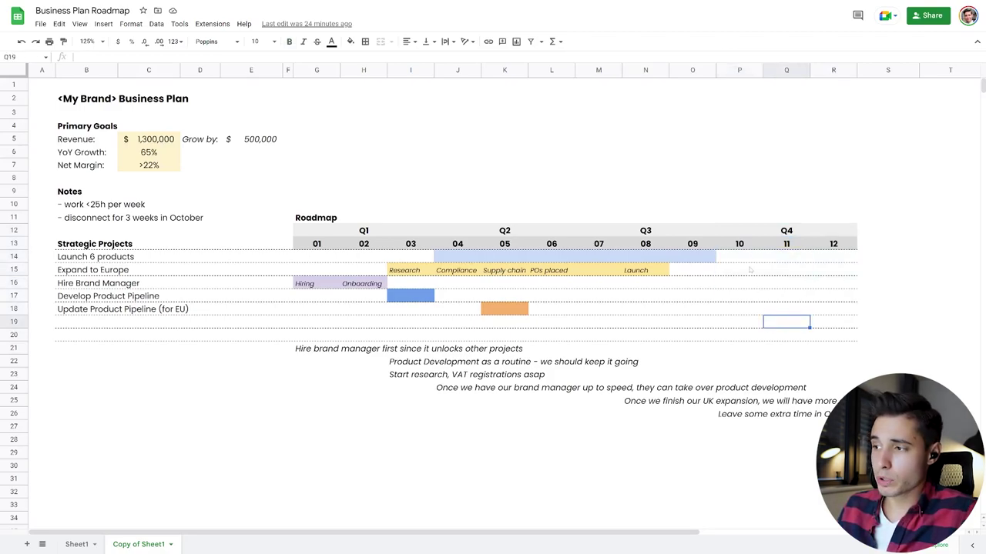
left_click(742, 259)
left_click_drag(776, 266, 828, 311)
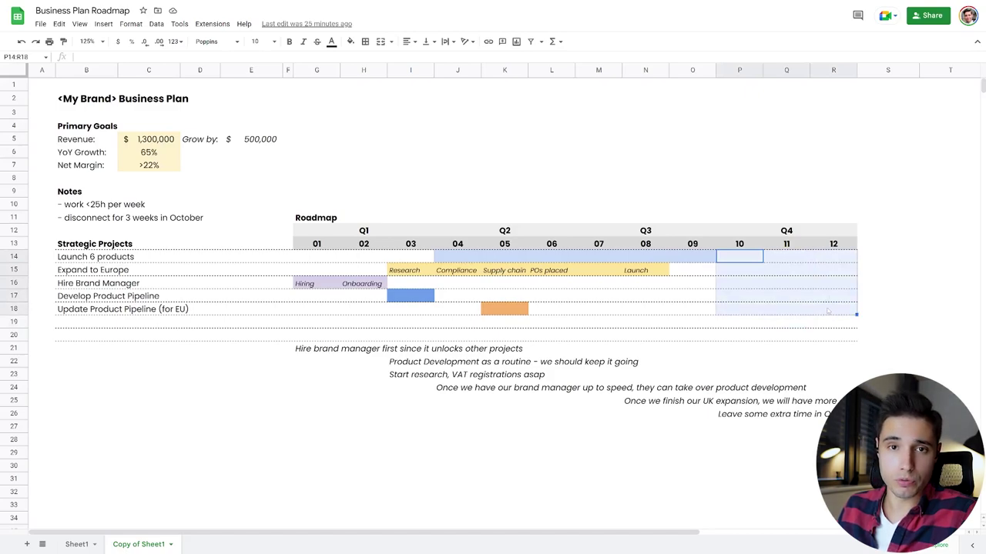
left_click(806, 351)
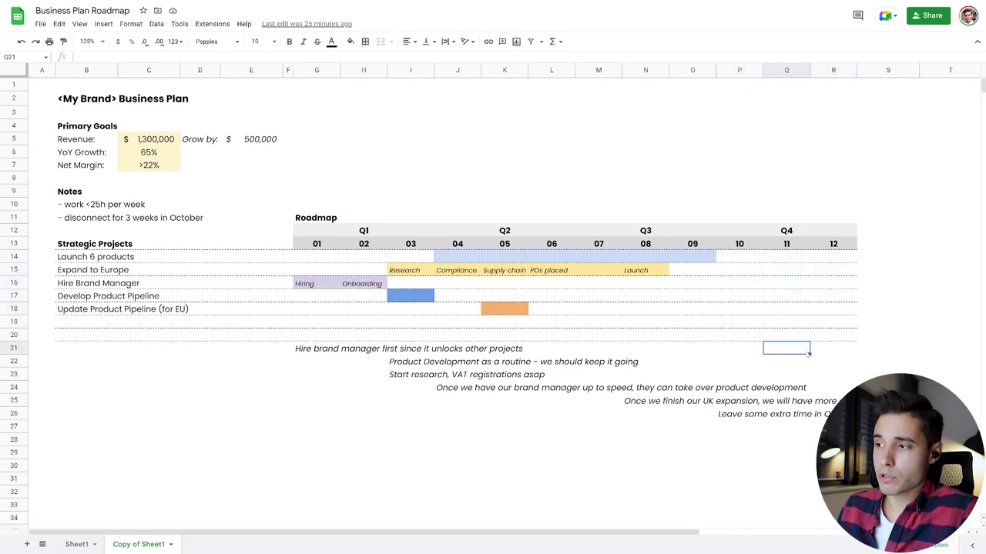
left_click(799, 364)
Return to the Strategic Projects list and review its entries, focusing on Launch 6 products.
left_click(246, 399)
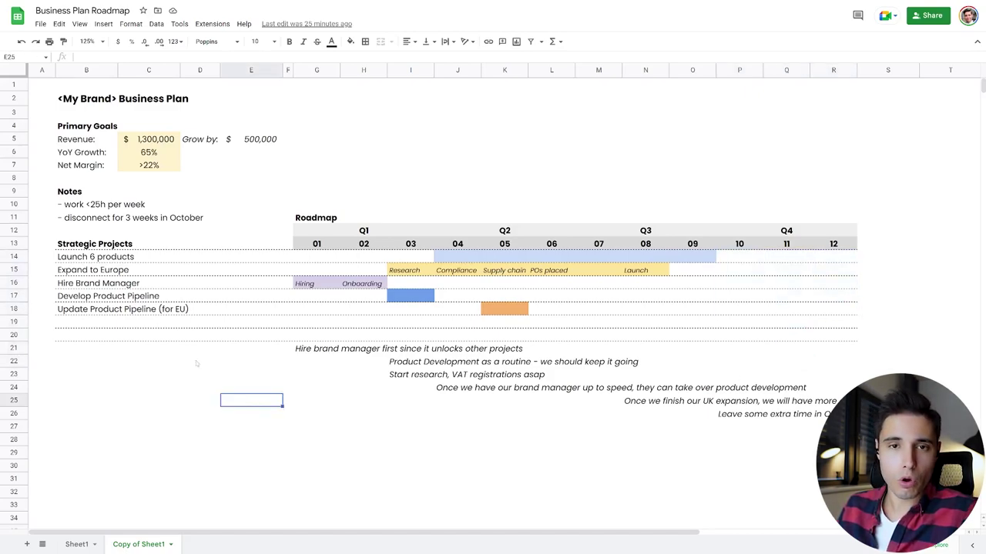
left_click(115, 292)
left_click(114, 257)
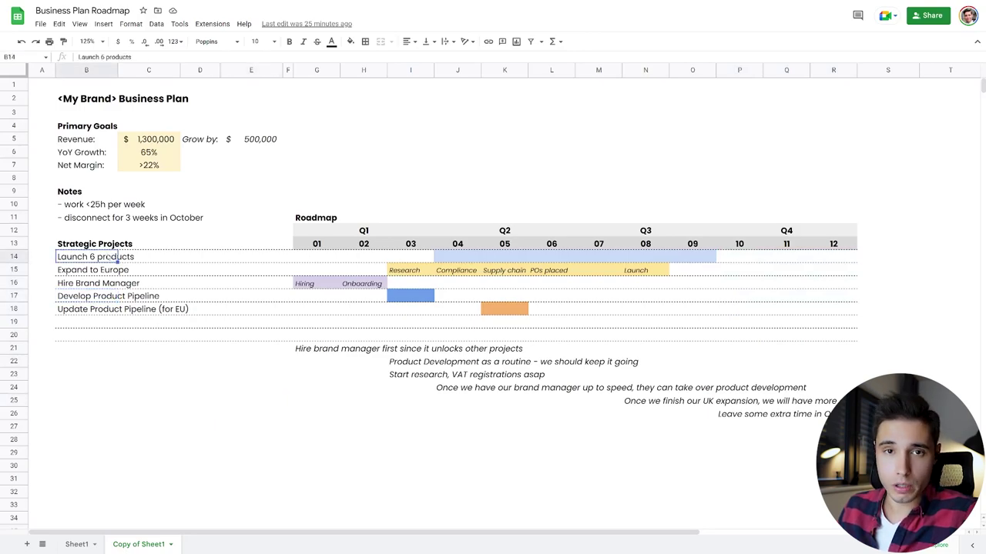